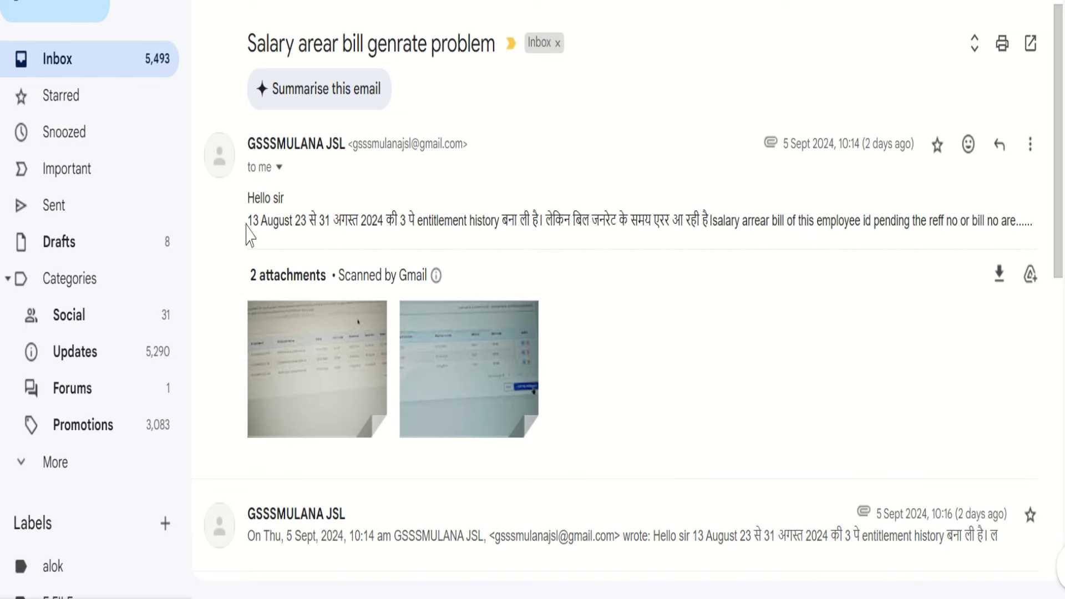
Read the email's description of the salary arrear bill generation error.
drag(247, 222, 1039, 230)
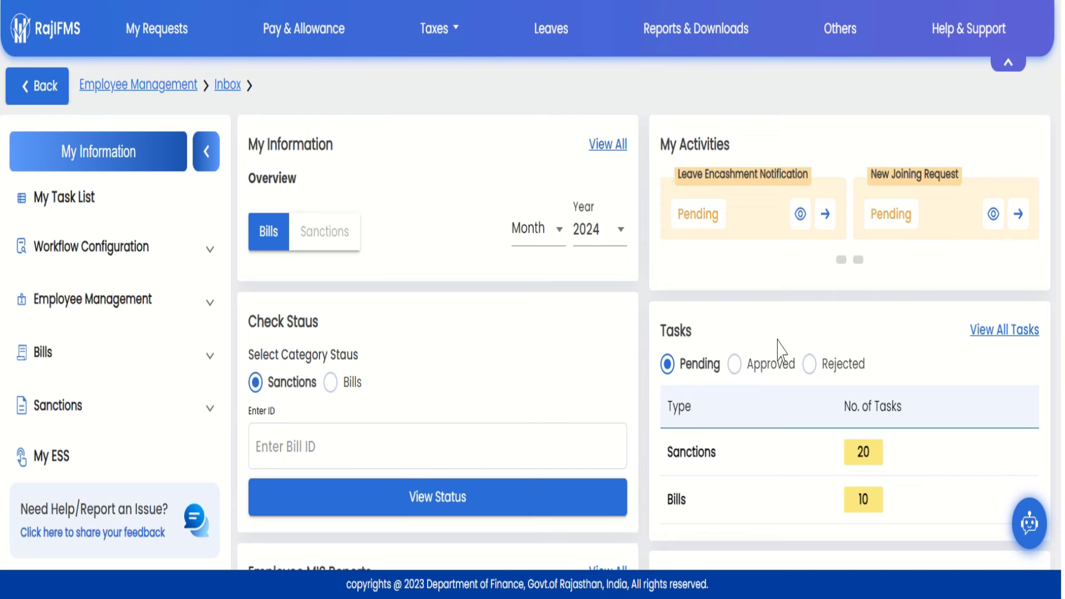
Switch to RajIFMS and try to generate the bill for the second approved Salary Arrear entry, accepting the pay month 9 confirmation.
click(63, 370)
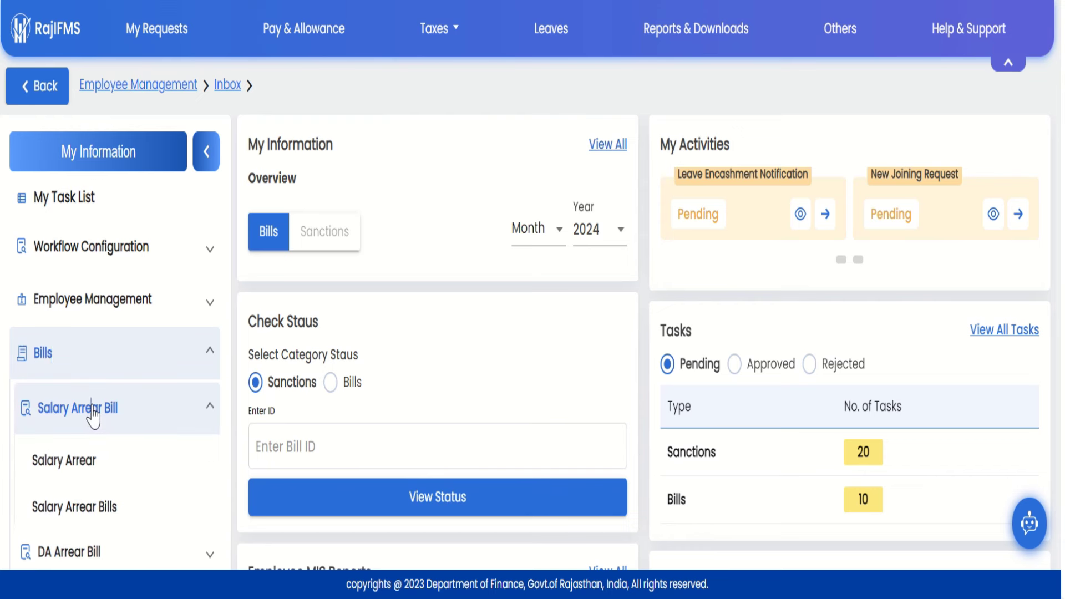
click(94, 410)
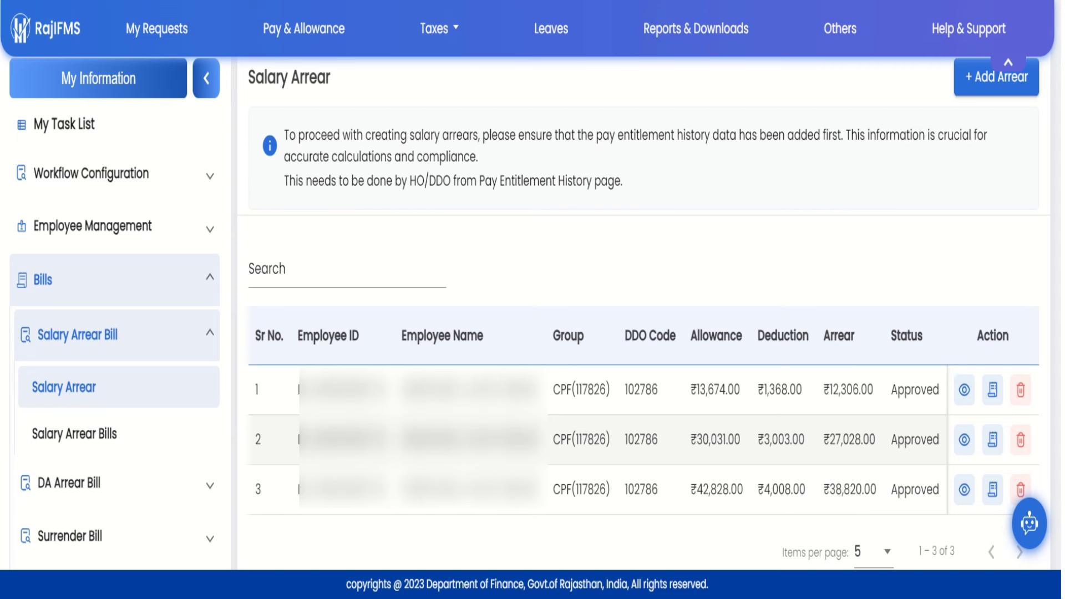
click(993, 441)
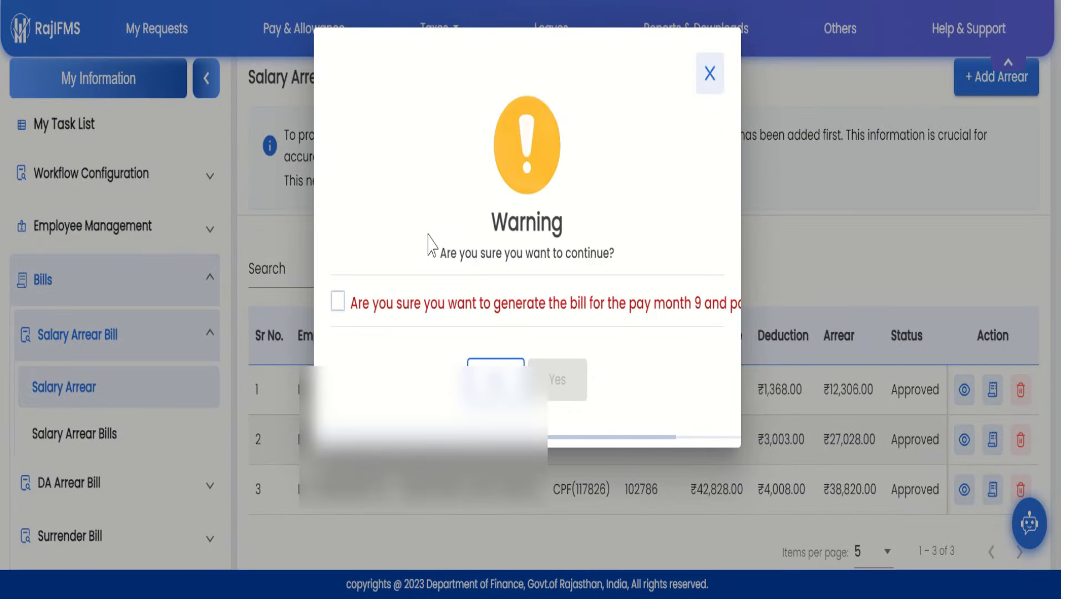
click(337, 303)
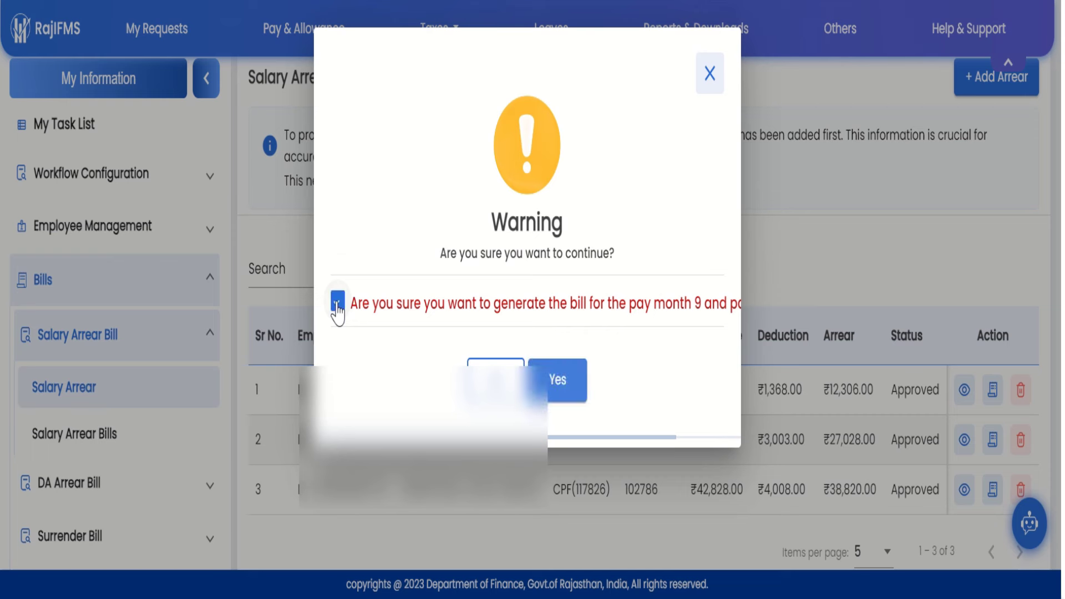
click(574, 399)
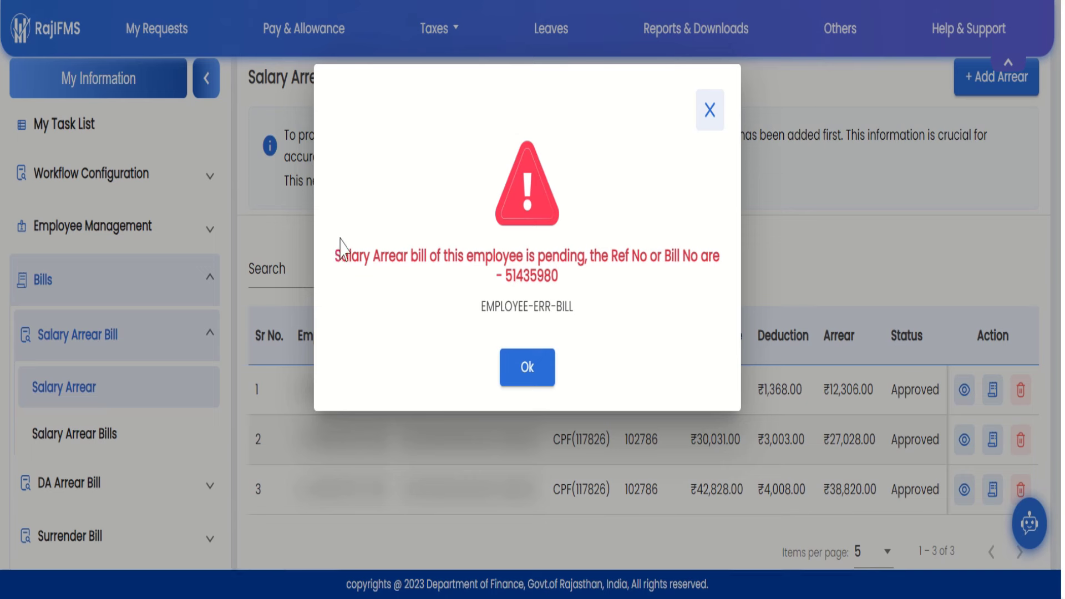
Copy the pending bill's reference number from the error message and close the message.
drag(337, 246, 441, 245)
drag(470, 245, 728, 262)
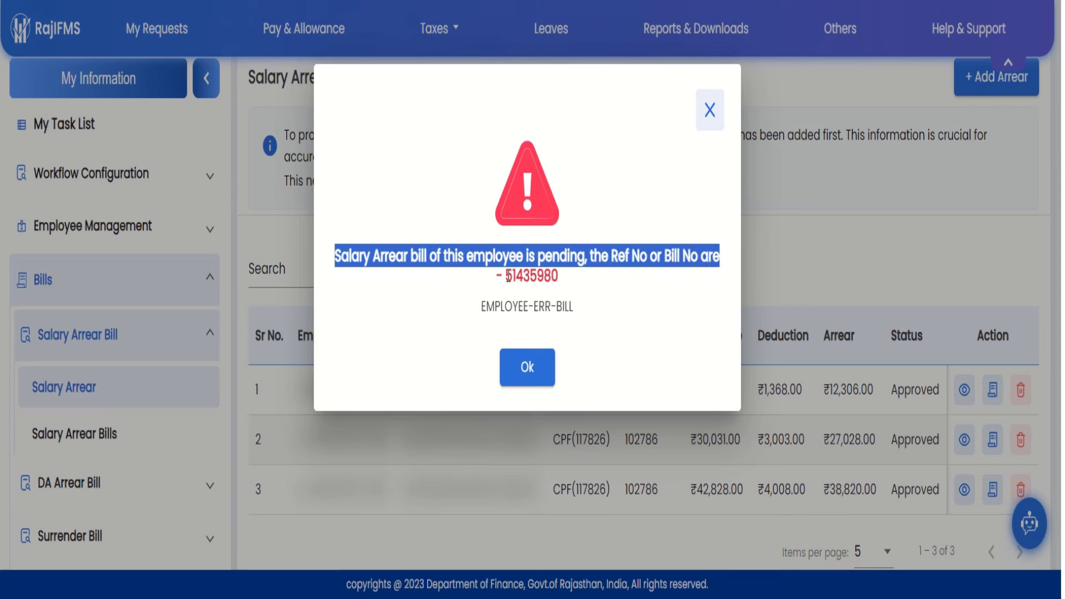
drag(508, 276, 566, 279)
key(ctrl+c)
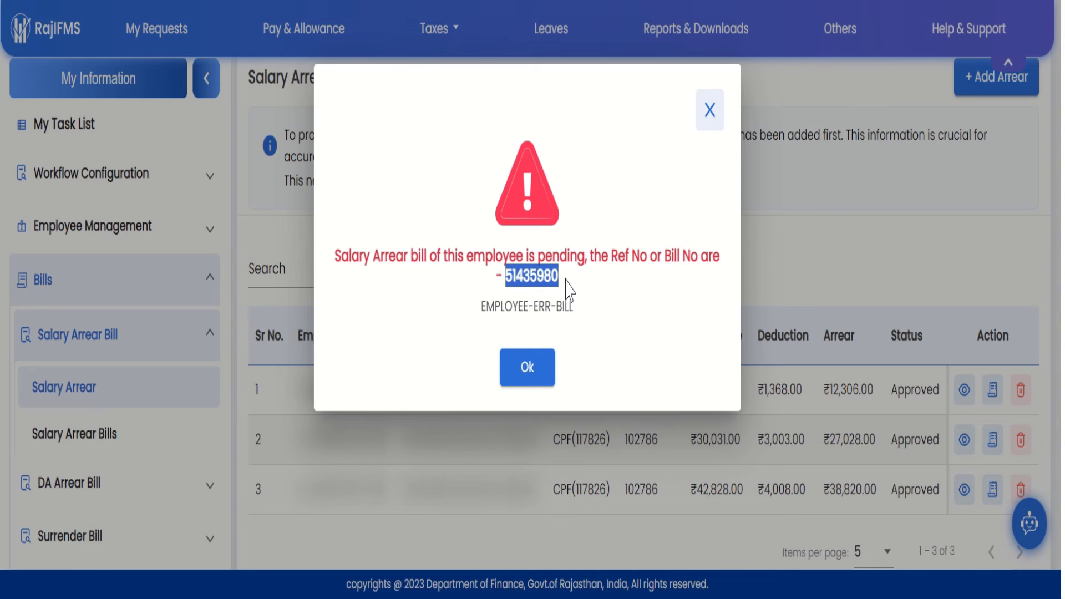
click(709, 110)
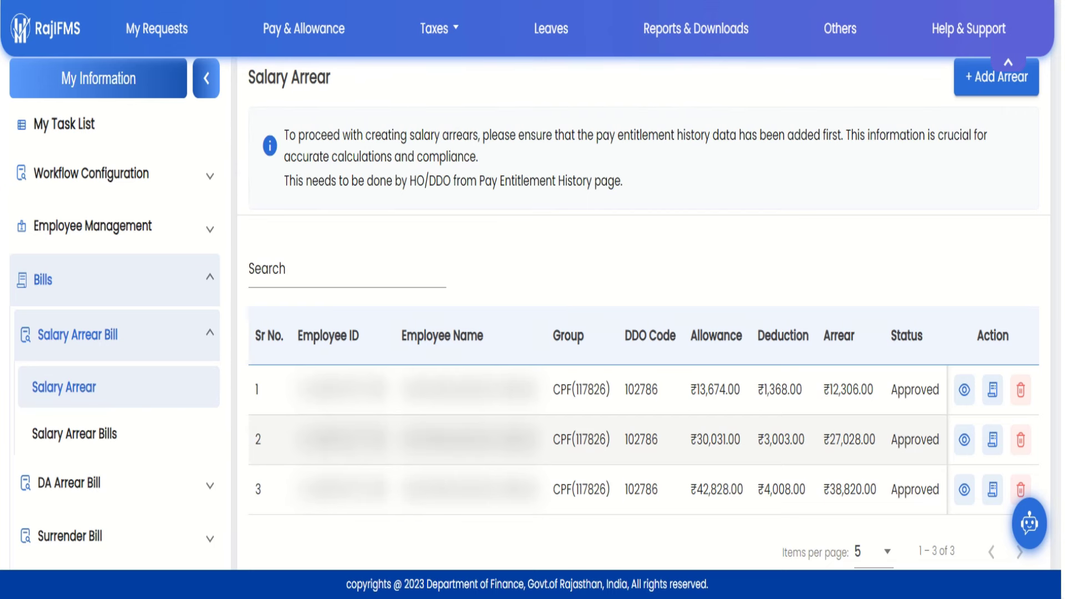
Search Bill Status by Reference/Bill No. using the copied bill number.
scroll(532, 310, down, 3)
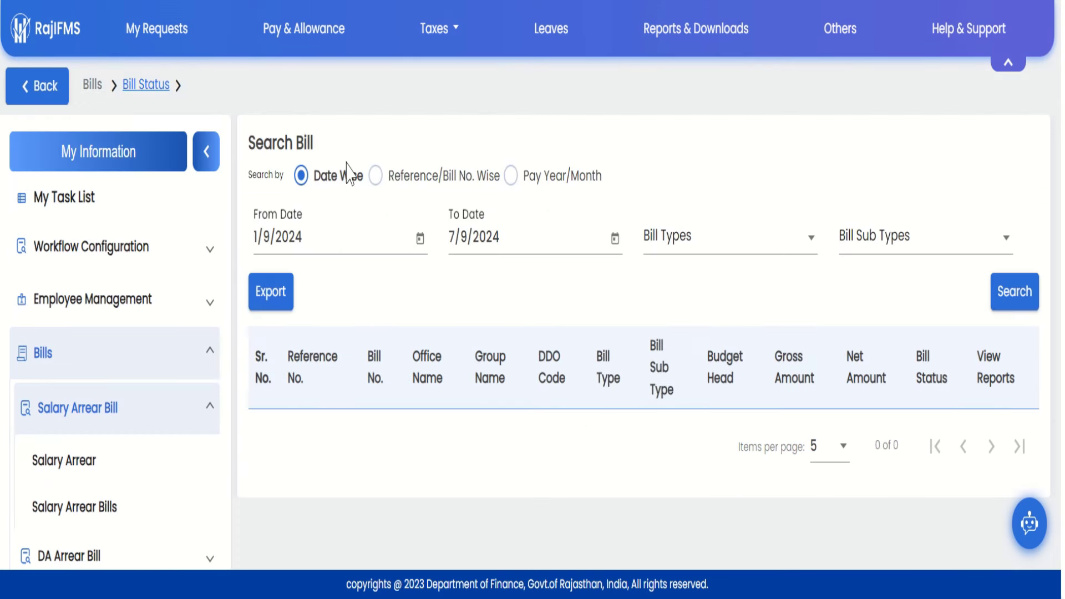
click(375, 176)
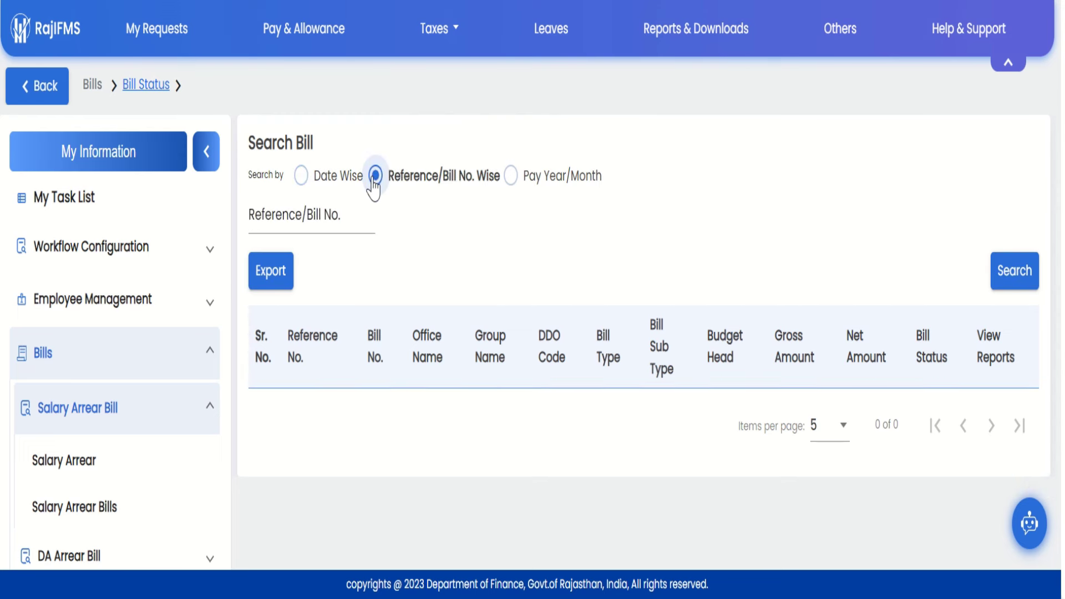
click(283, 216)
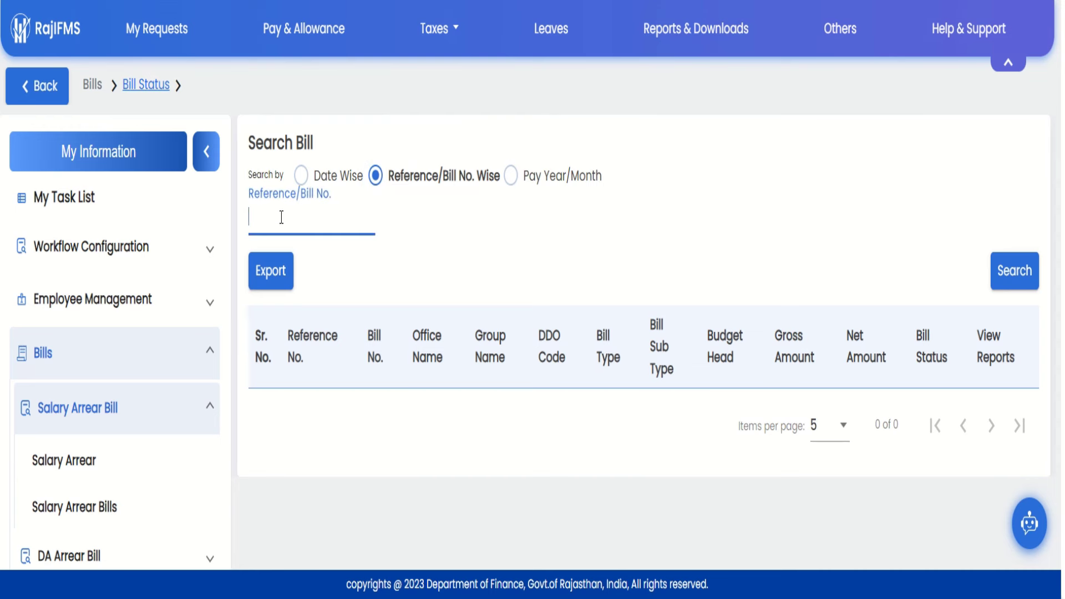
key(ctrl+v)
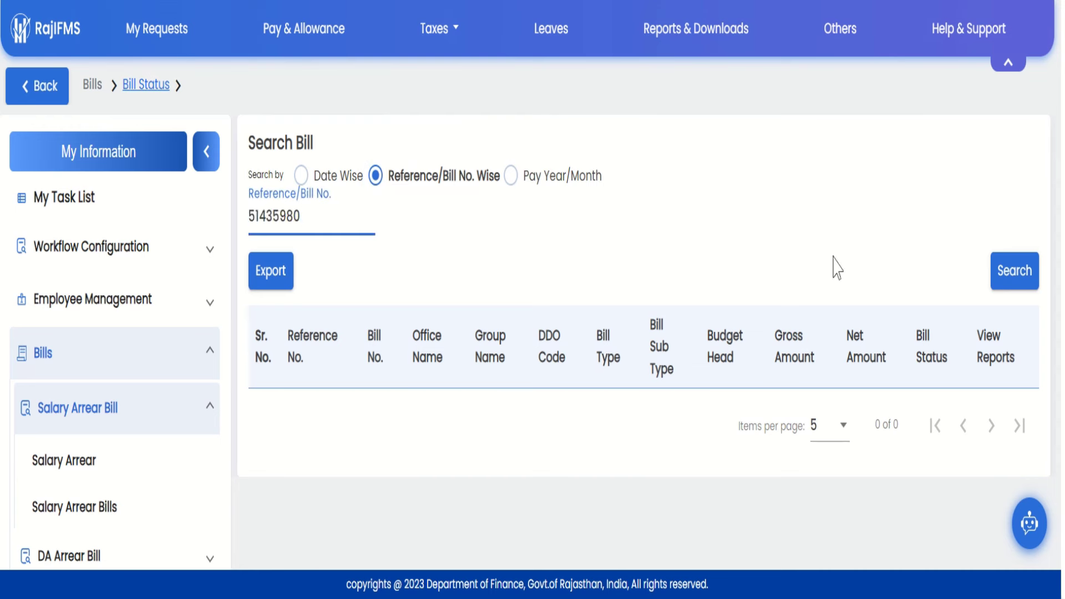
click(1003, 277)
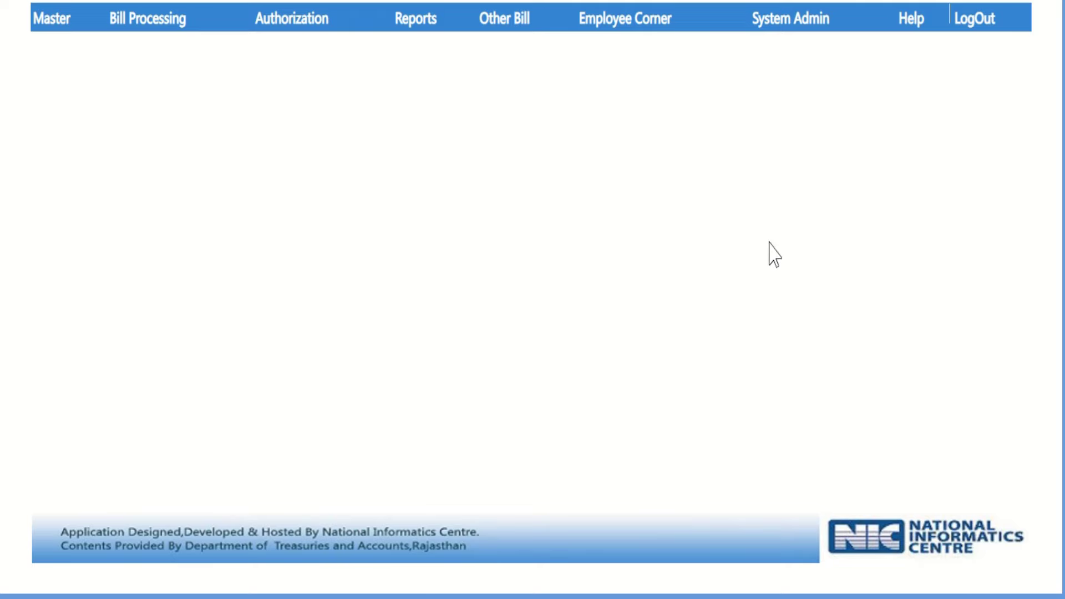
Switch to the National Informatics Centre bill processing site and open the DDO Wise Bill Detail report.
click(408, 25)
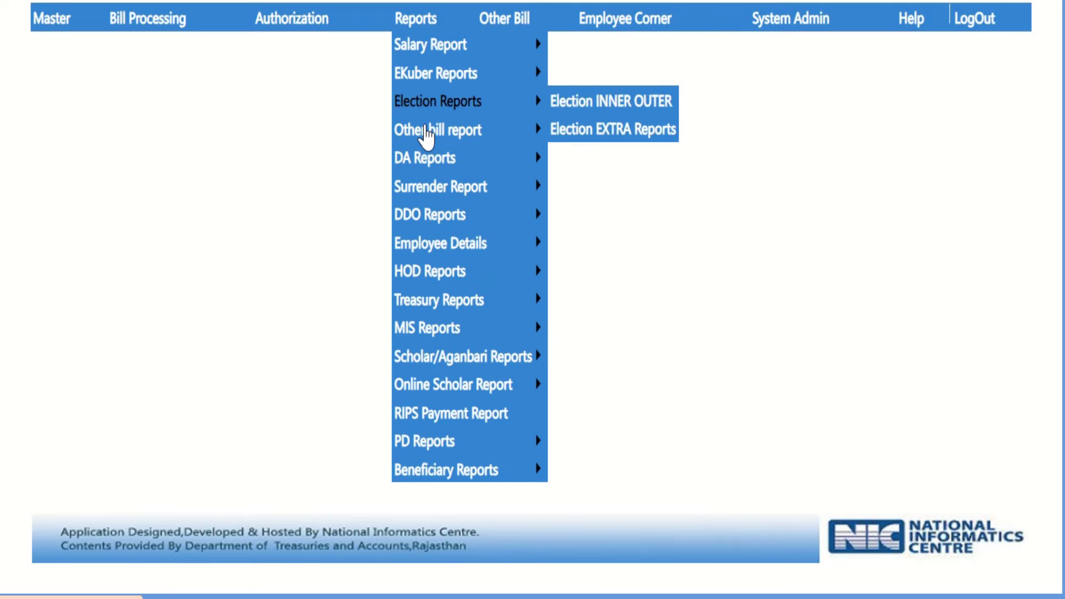
mouse_move(435, 275)
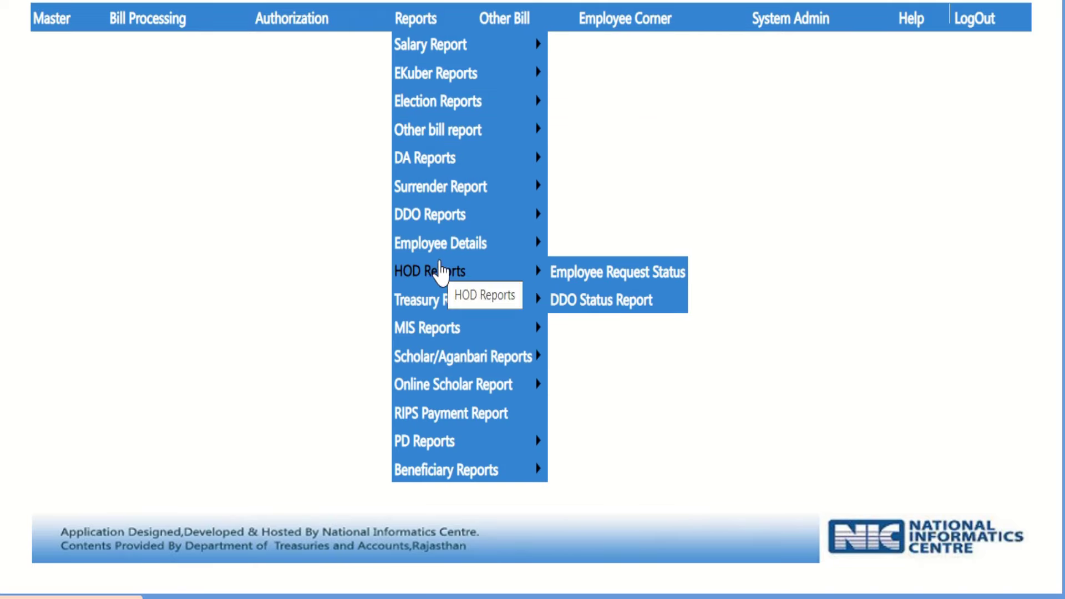
mouse_move(439, 219)
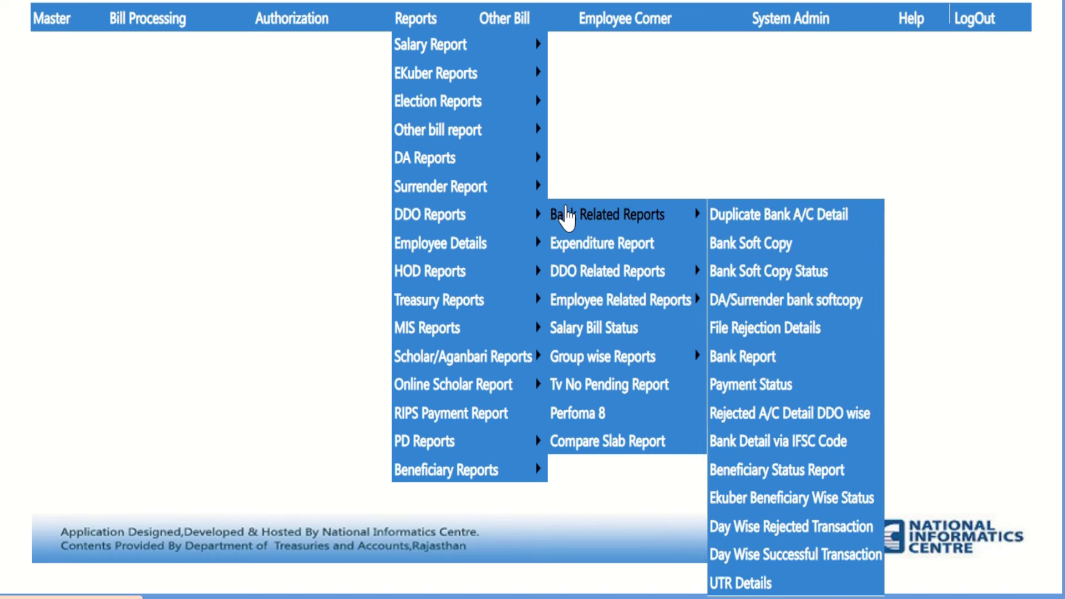
mouse_move(579, 271)
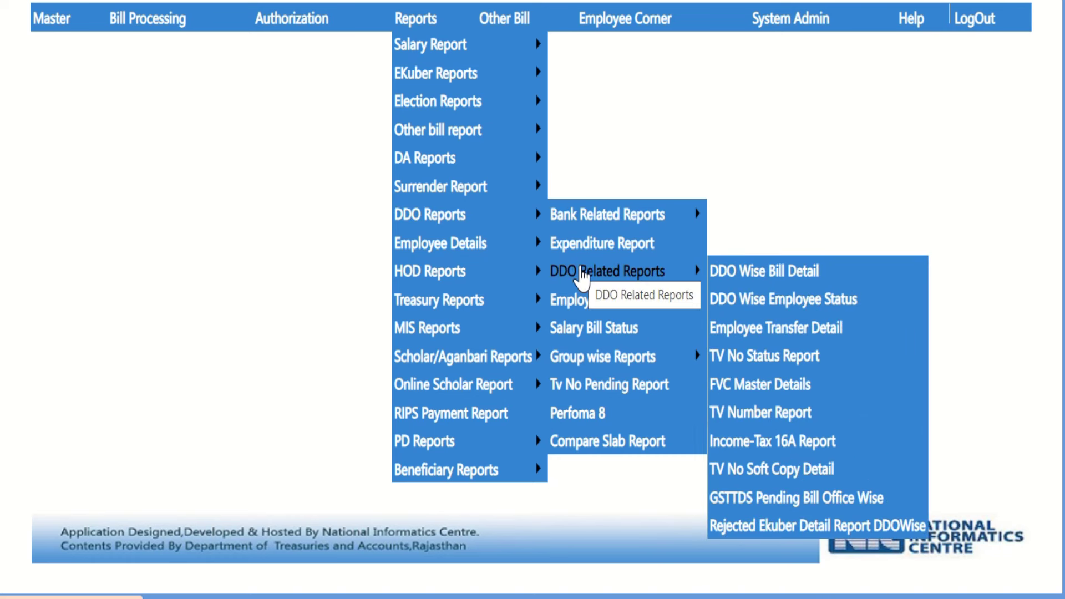
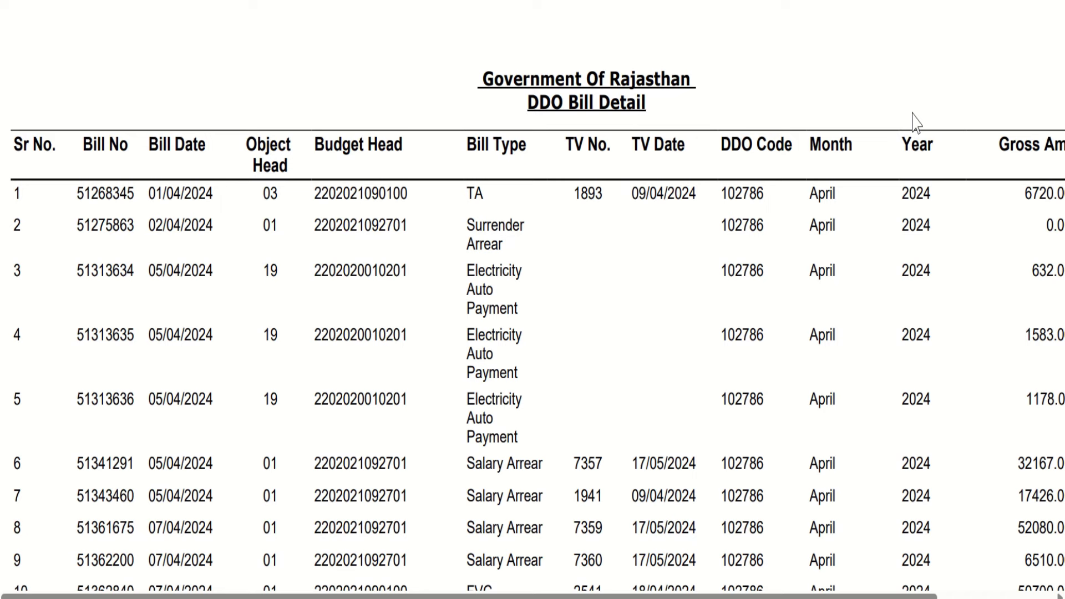
Find the pending bill in the DDO Bill Detail report and check its bill date, bill type and TV details.
scroll(916, 122, down, 5)
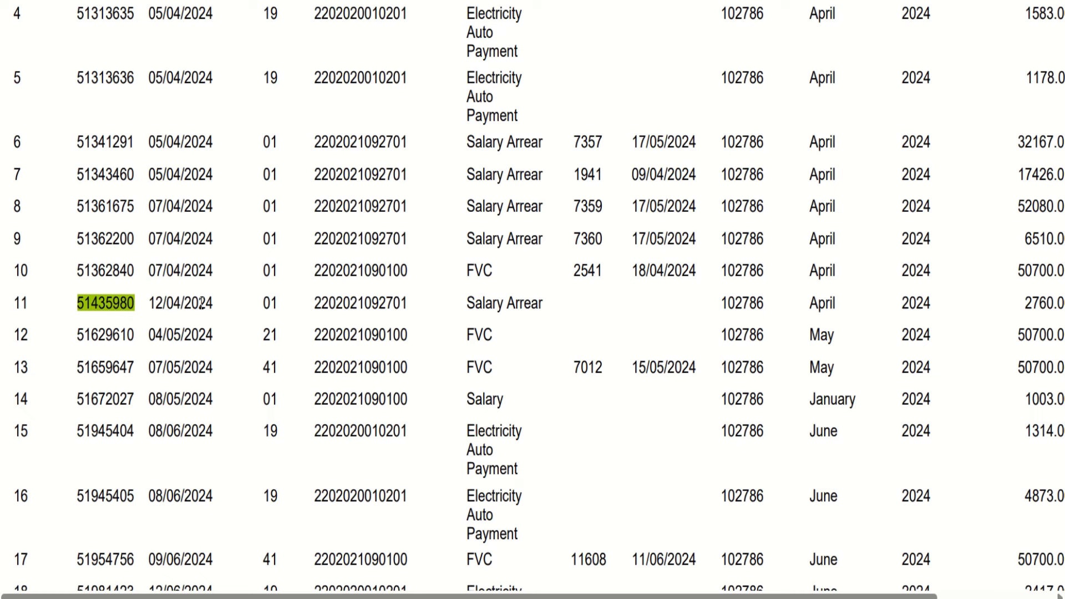
drag(216, 303, 154, 305)
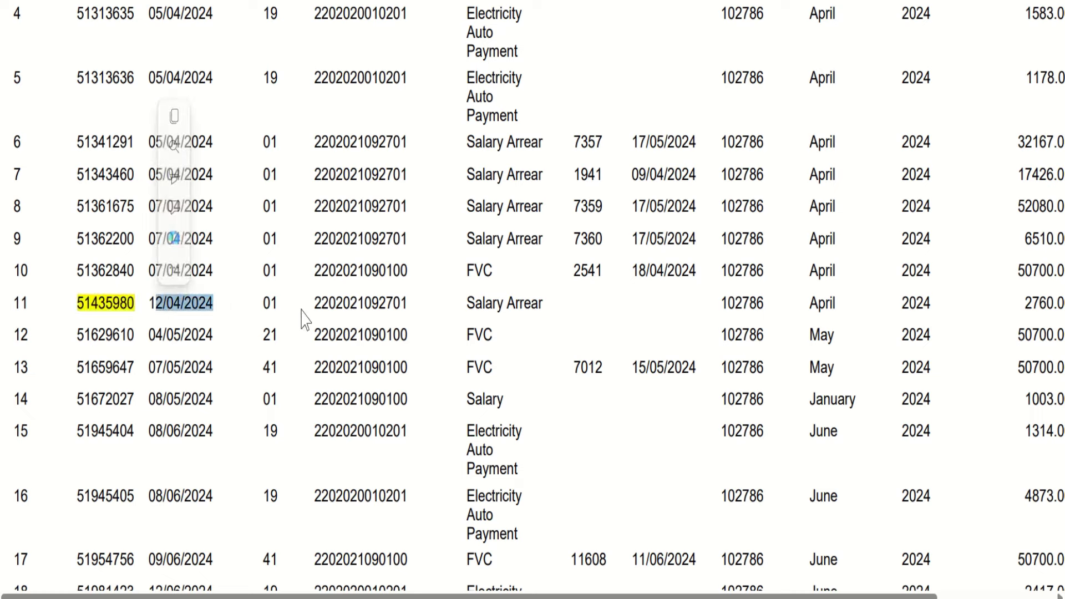
drag(465, 303, 555, 300)
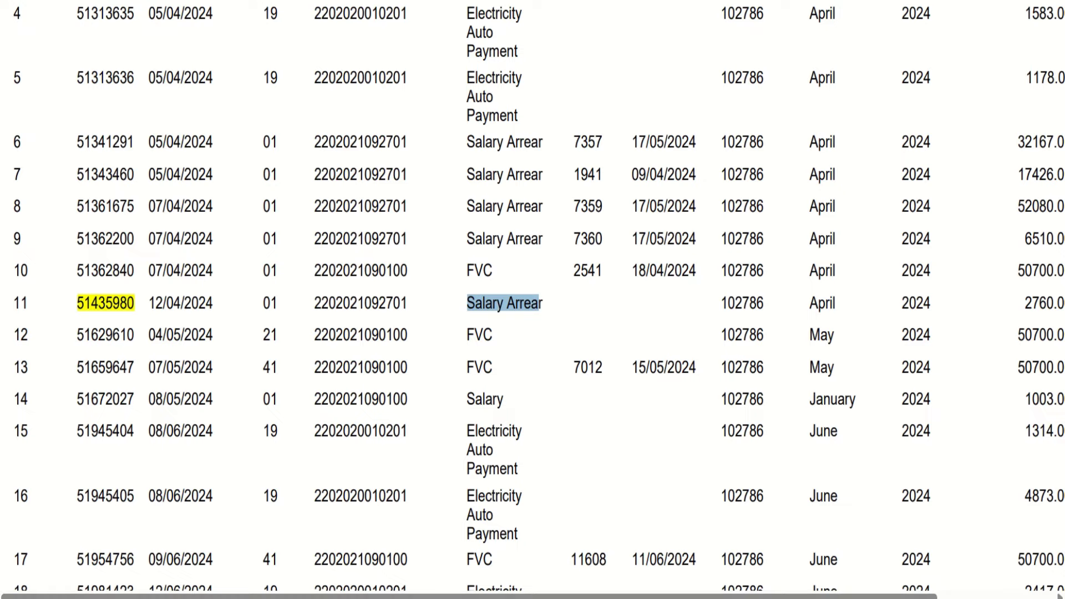
scroll(533, 297, up, 5)
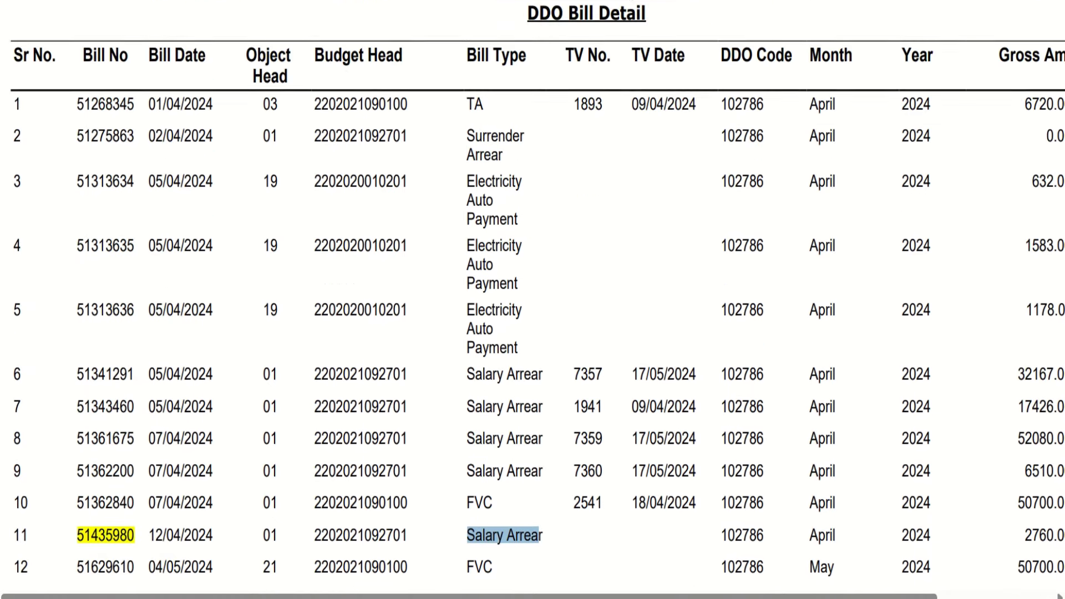
scroll(533, 296, down, 2)
scroll(532, 297, up, 1)
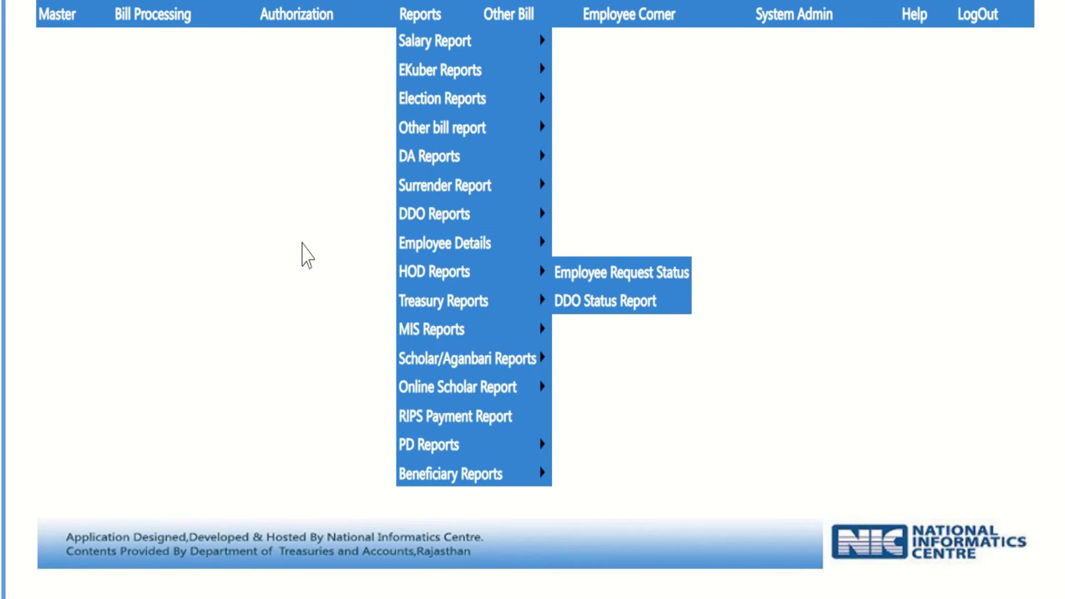
Open View Bill Status and list the Salary Arrear bills for April 2024.
mouse_move(291, 22)
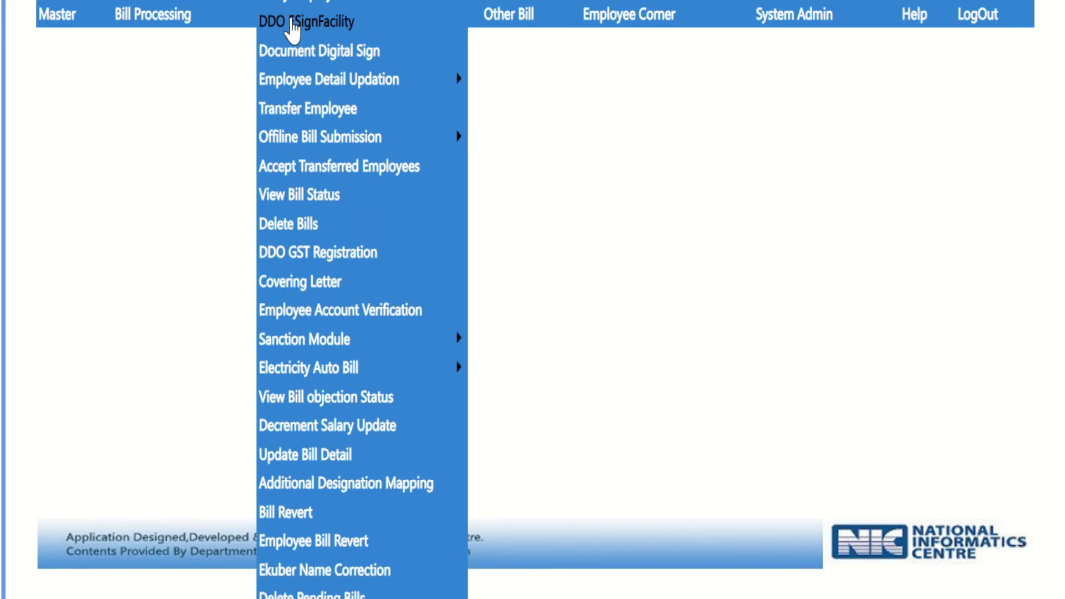
click(305, 203)
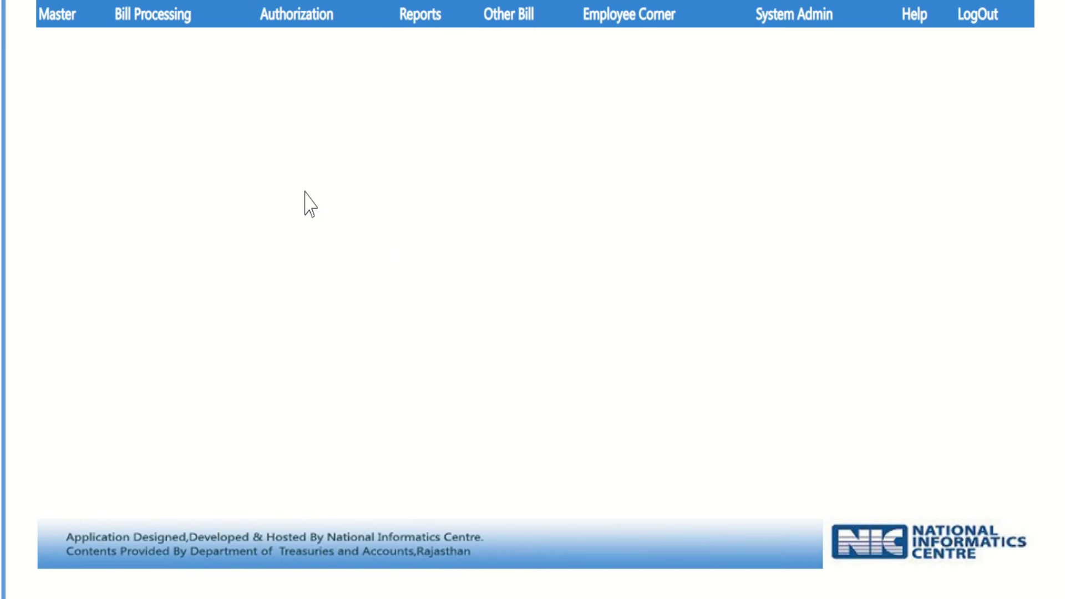
click(433, 126)
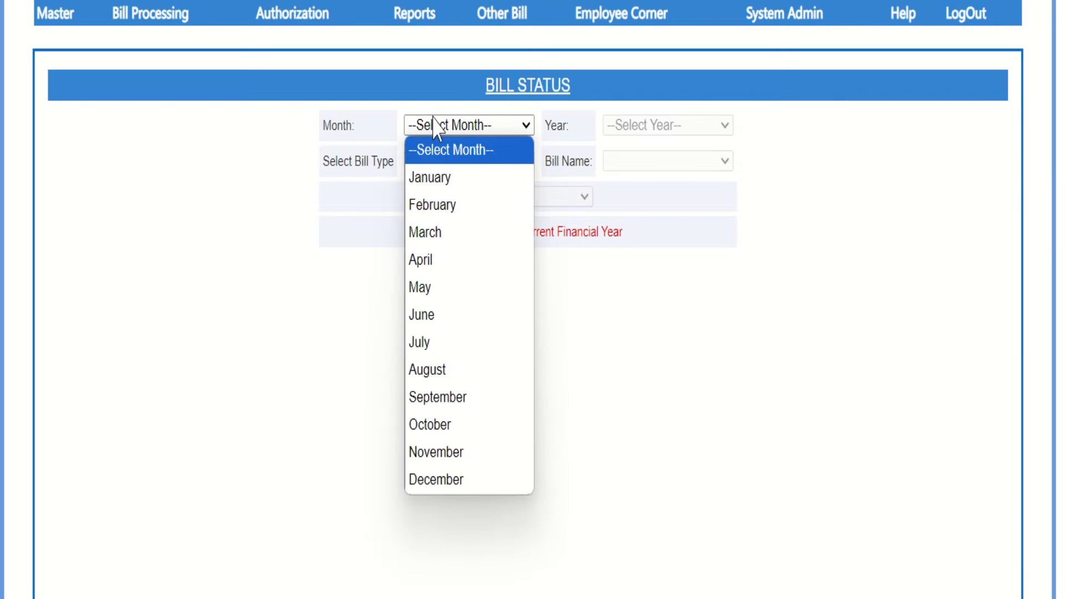
click(430, 267)
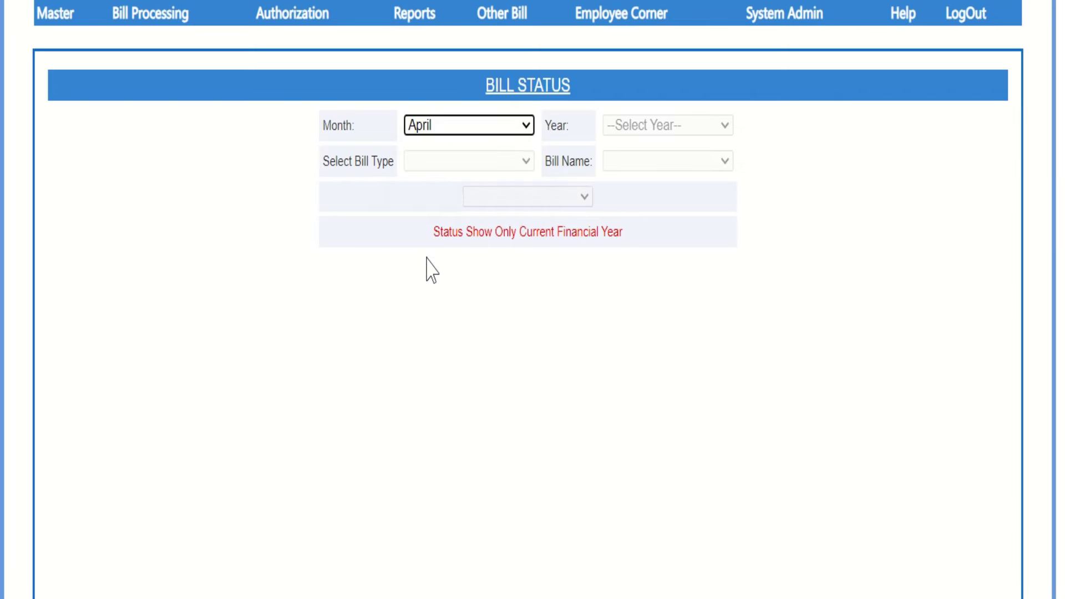
click(634, 127)
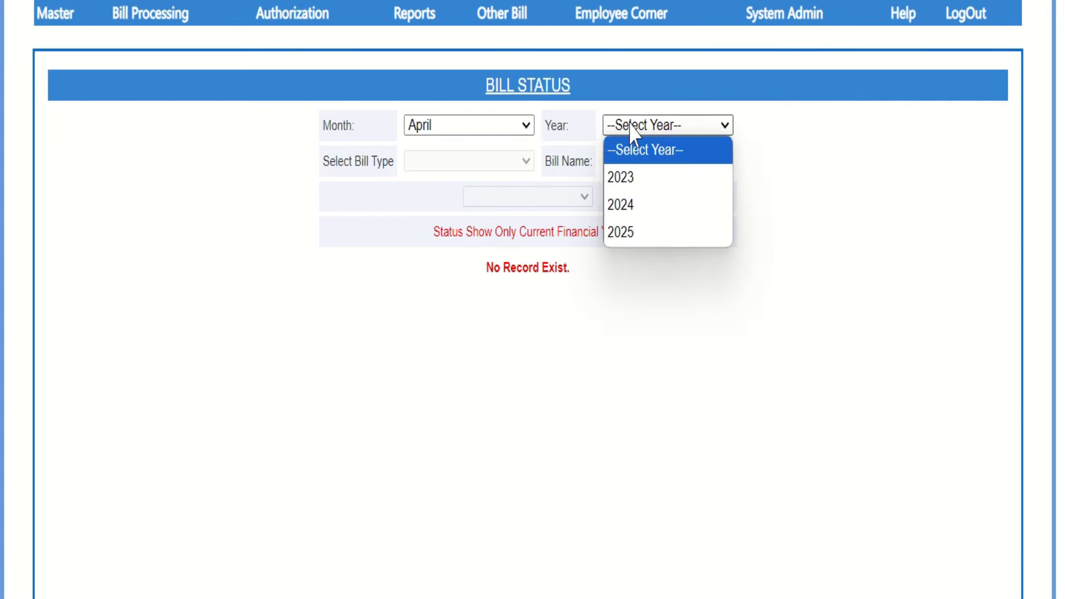
click(630, 205)
click(486, 162)
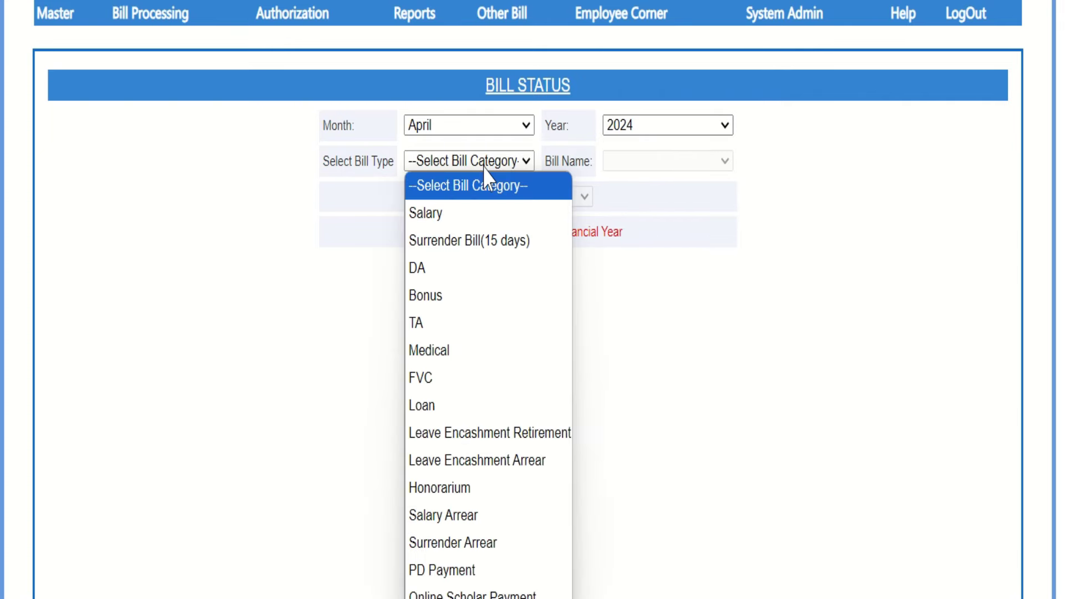
click(457, 524)
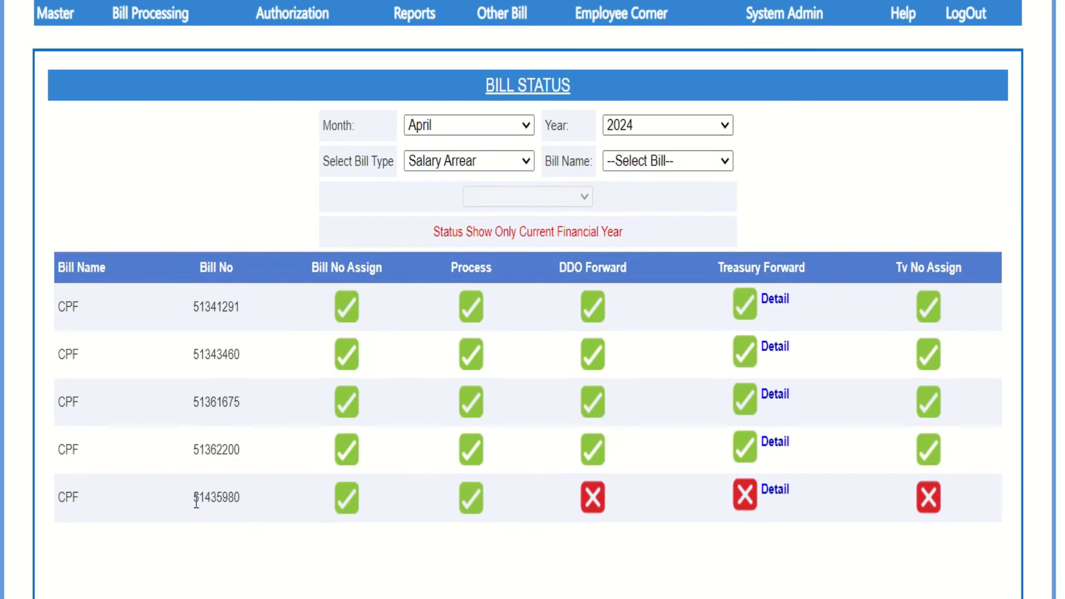
Check the pending bill's processing status and compare its Treasury Forward detail with that of the first listed bill.
drag(192, 501, 241, 500)
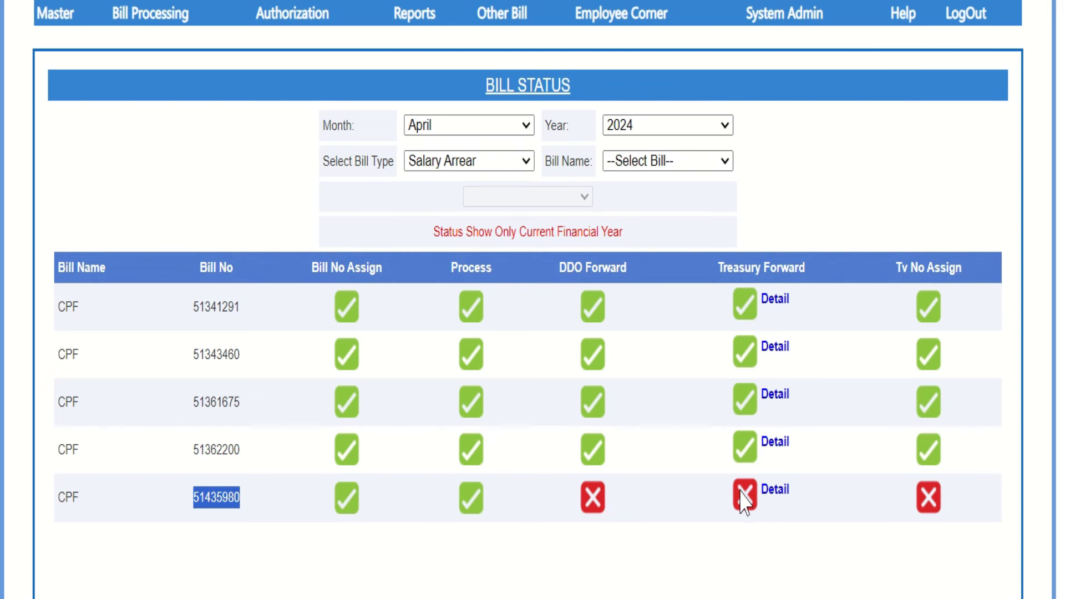
mouse_move(772, 494)
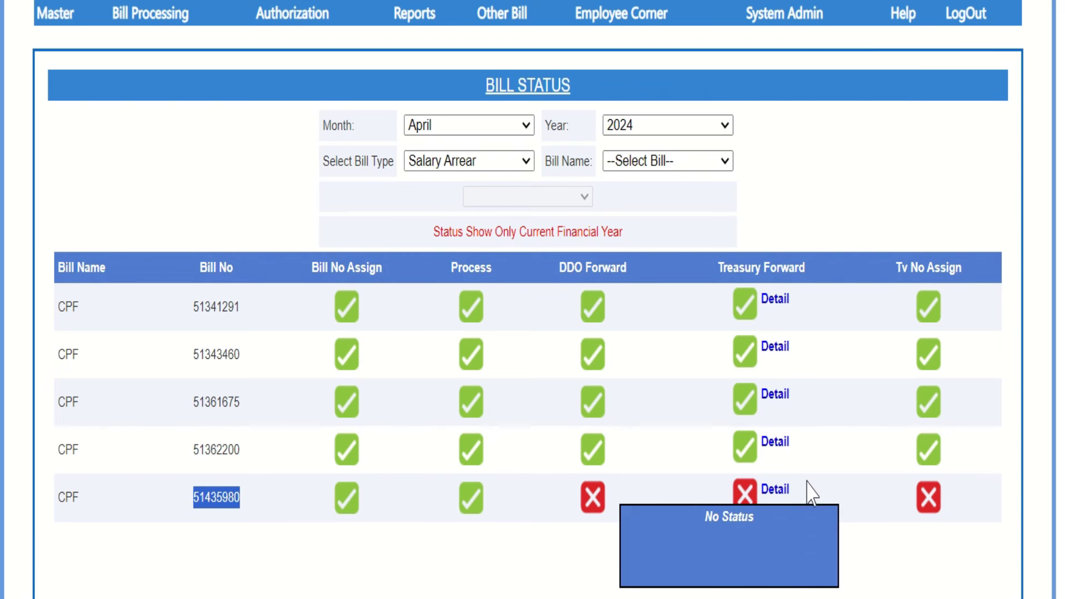
mouse_move(785, 303)
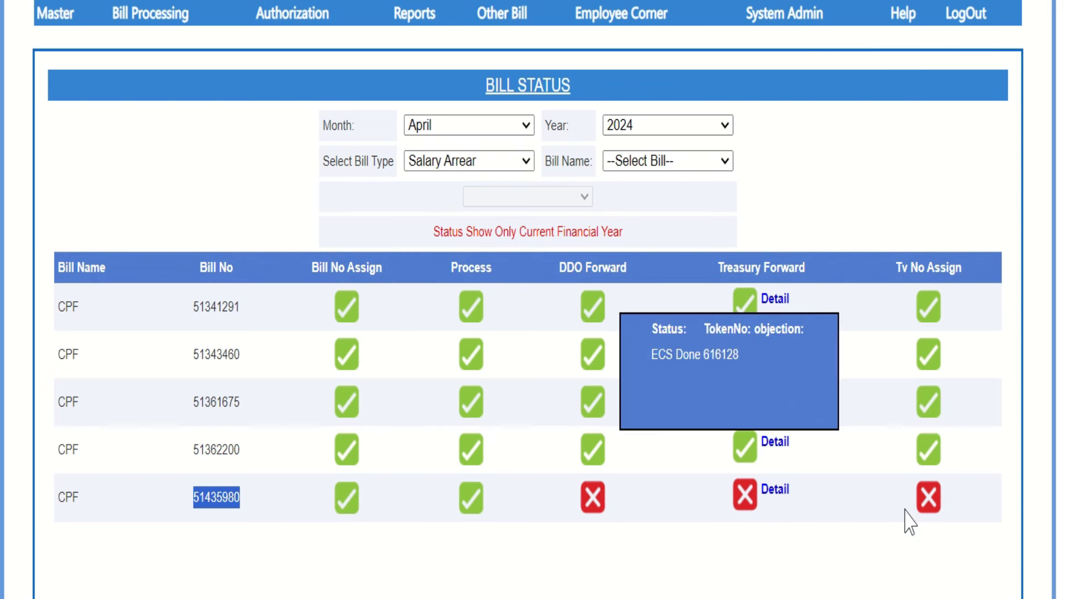
click(661, 571)
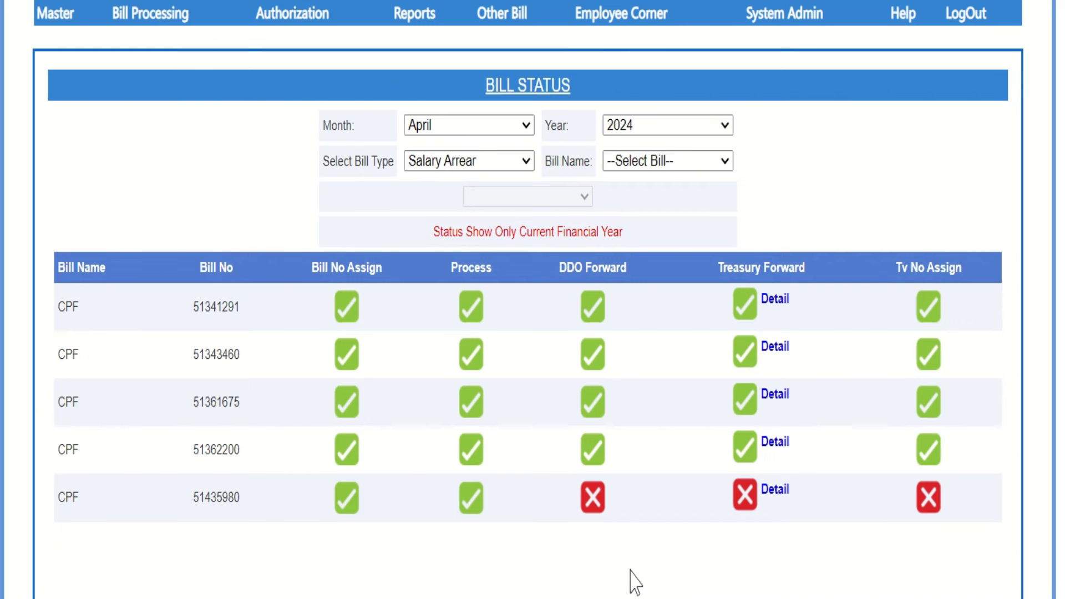
Open Bill No Allocation and list the existing bills for Bill Modification.
mouse_move(166, 17)
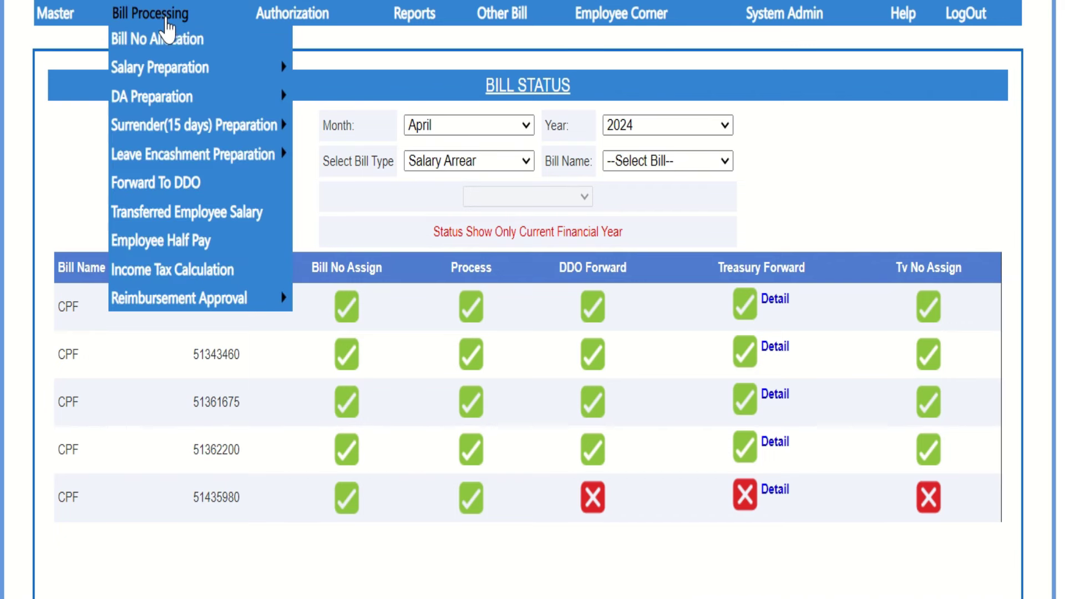
mouse_move(166, 71)
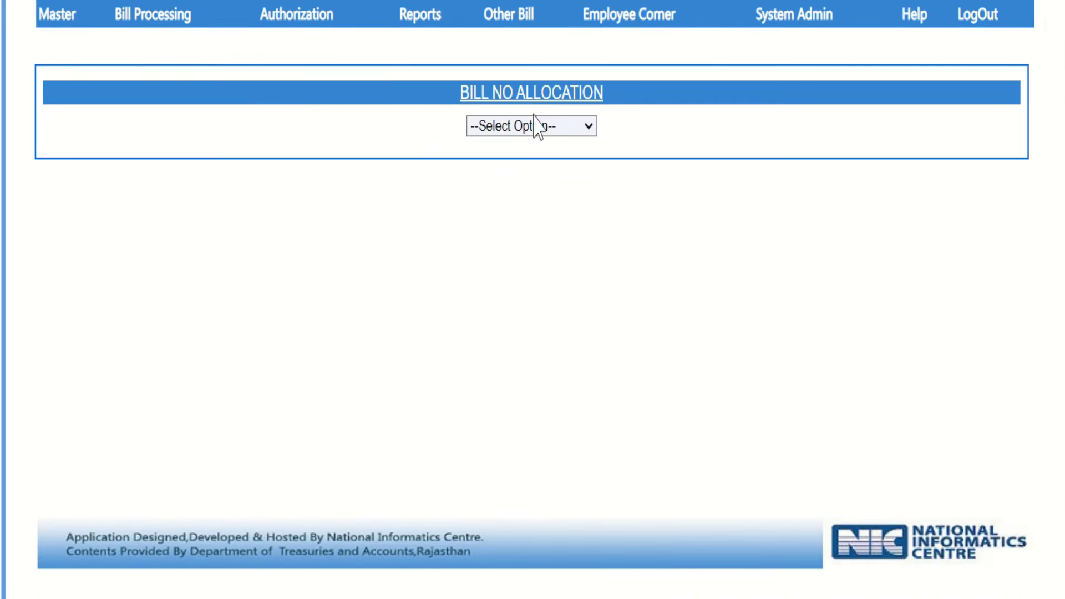
click(544, 129)
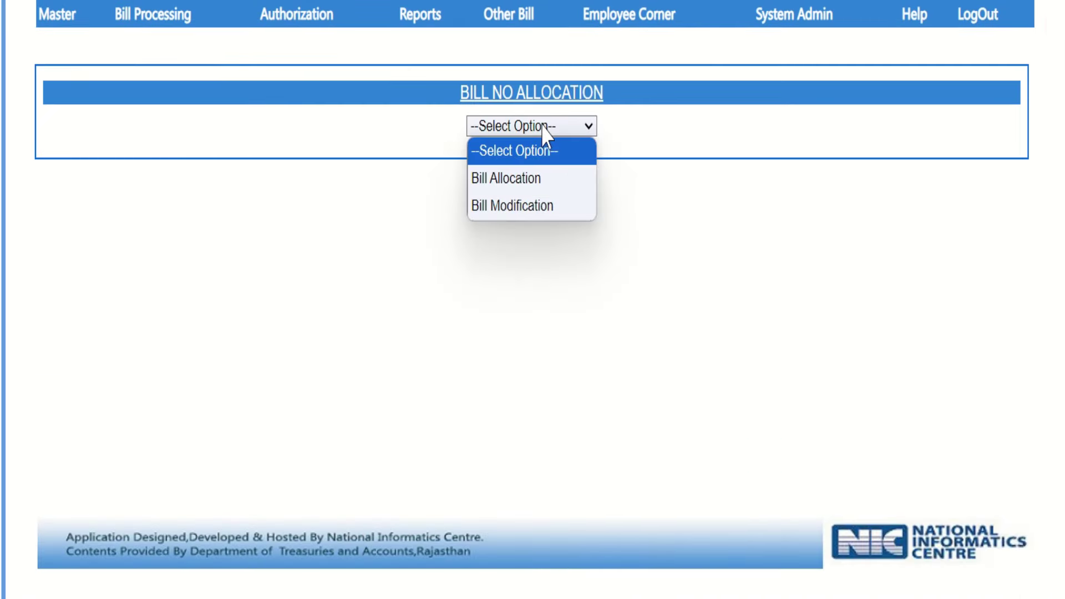
click(526, 206)
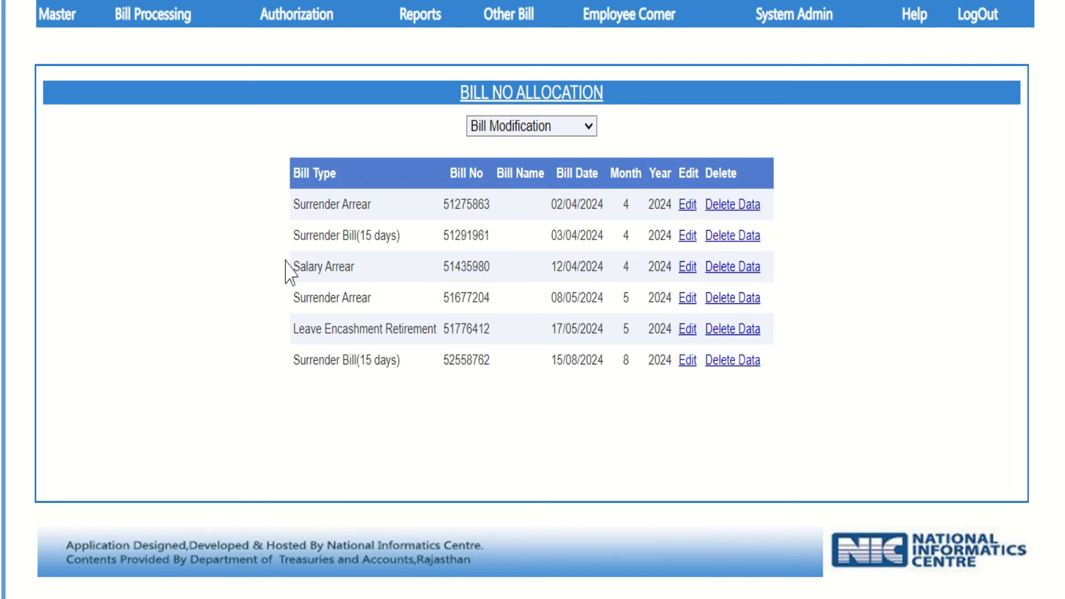
Delete the pending Salary Arrear bill dated 12/04/2024 from the bill allocation list and acknowledge the deletion.
drag(286, 261, 801, 278)
click(801, 278)
drag(447, 266, 501, 266)
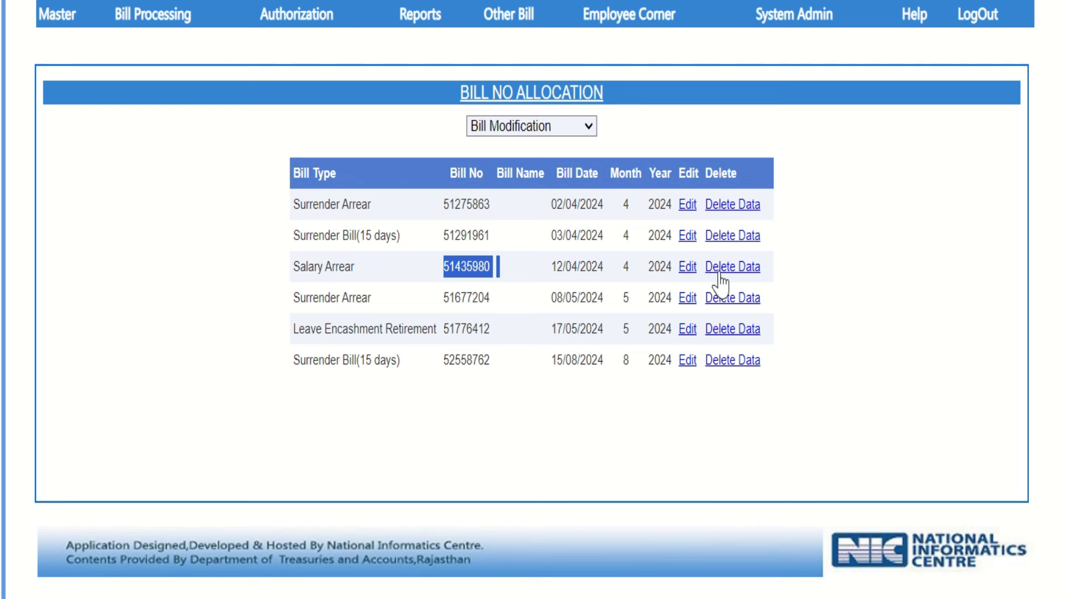
click(737, 271)
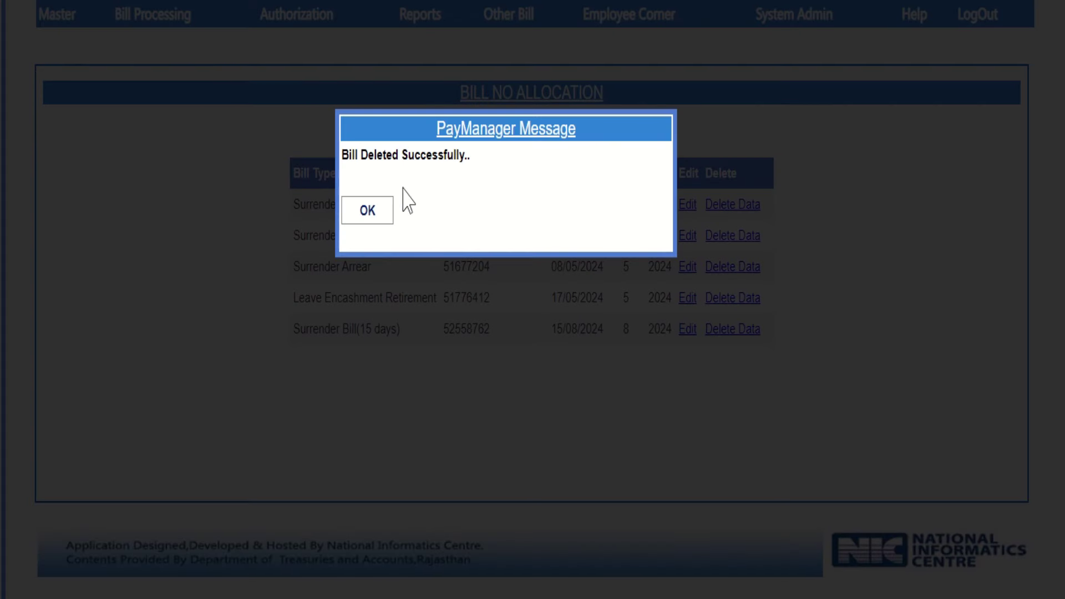
click(375, 207)
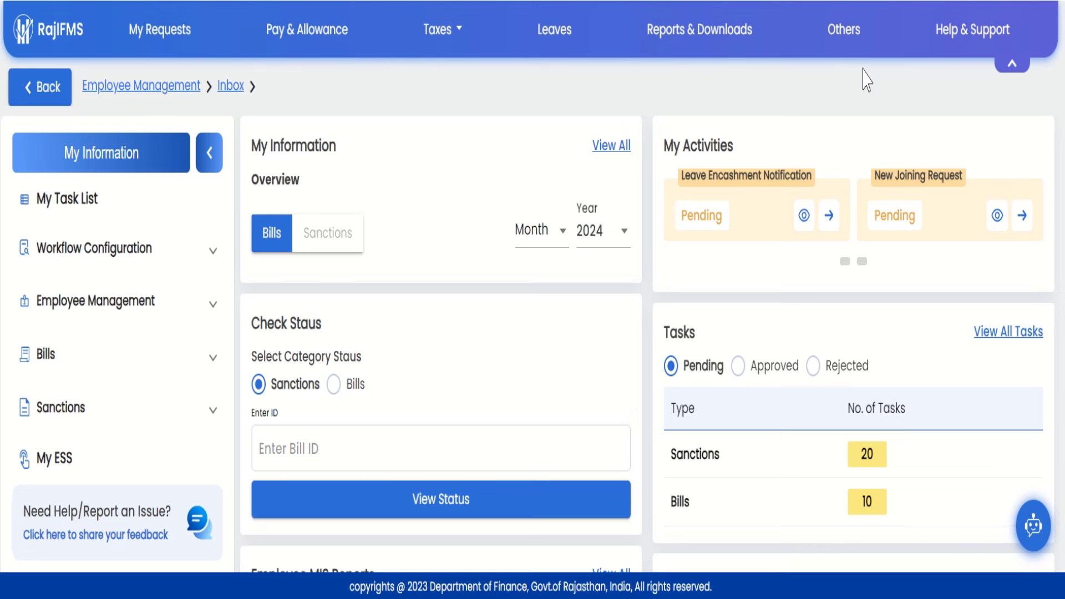
Switch to RajIFMS, open the Salary Arrear list and try to generate the second approved arrear's bill for pay month 9.
click(45, 358)
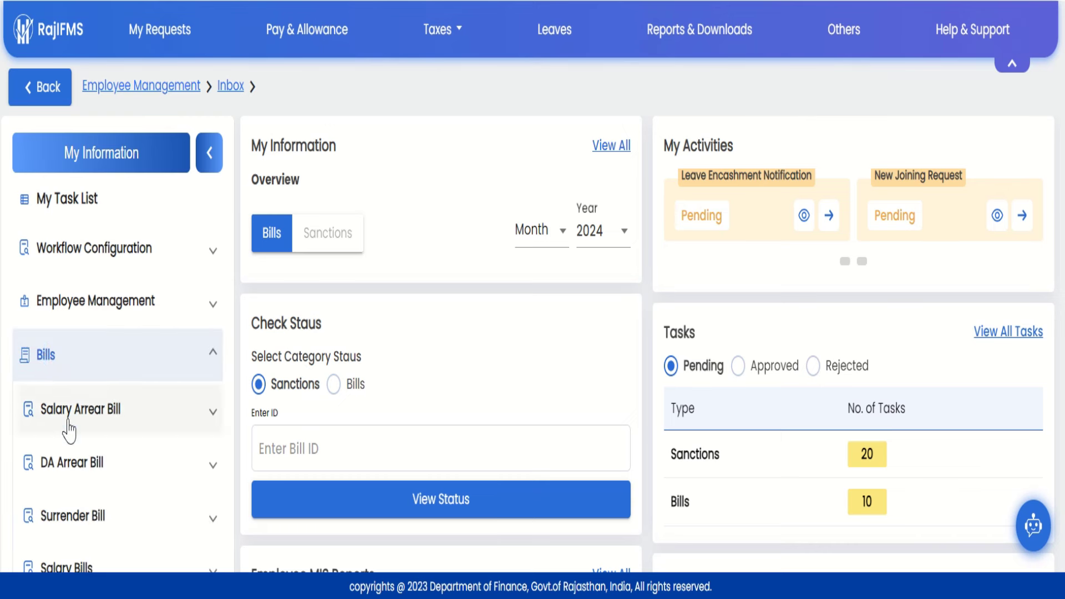
click(111, 414)
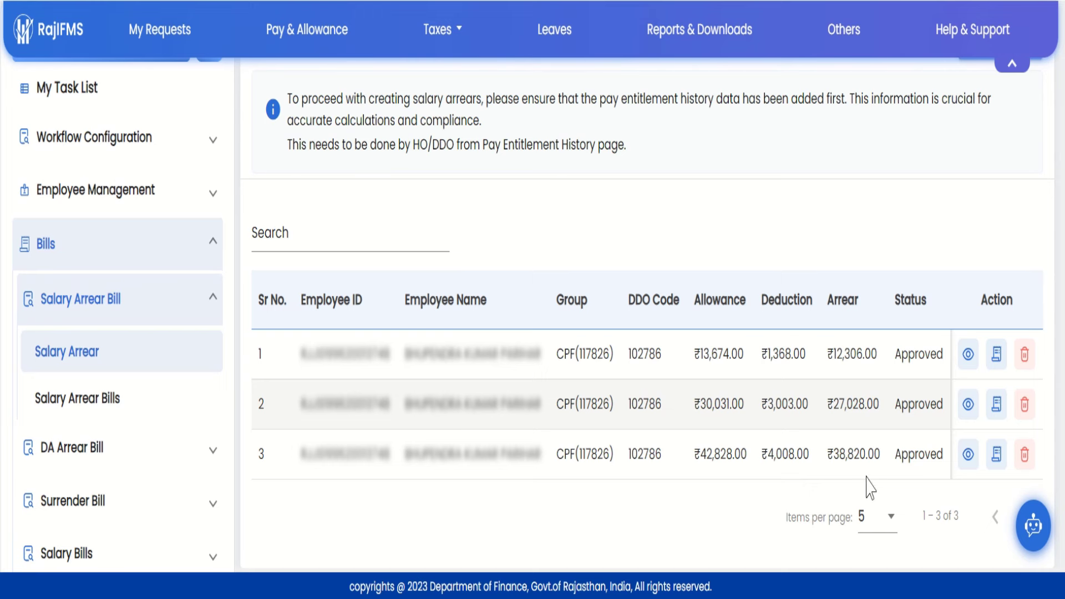
click(997, 408)
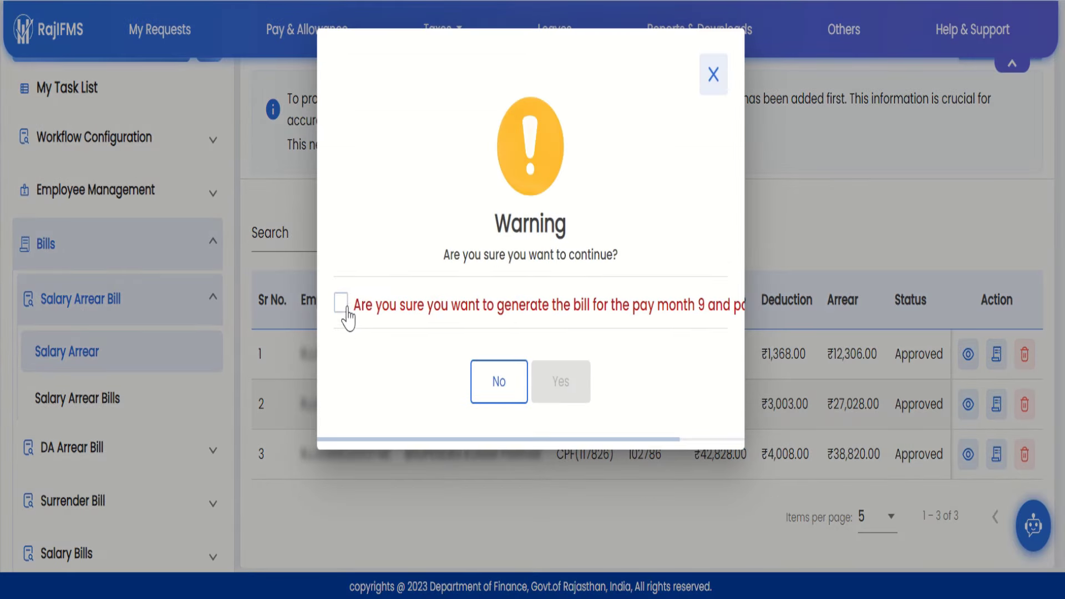
click(342, 306)
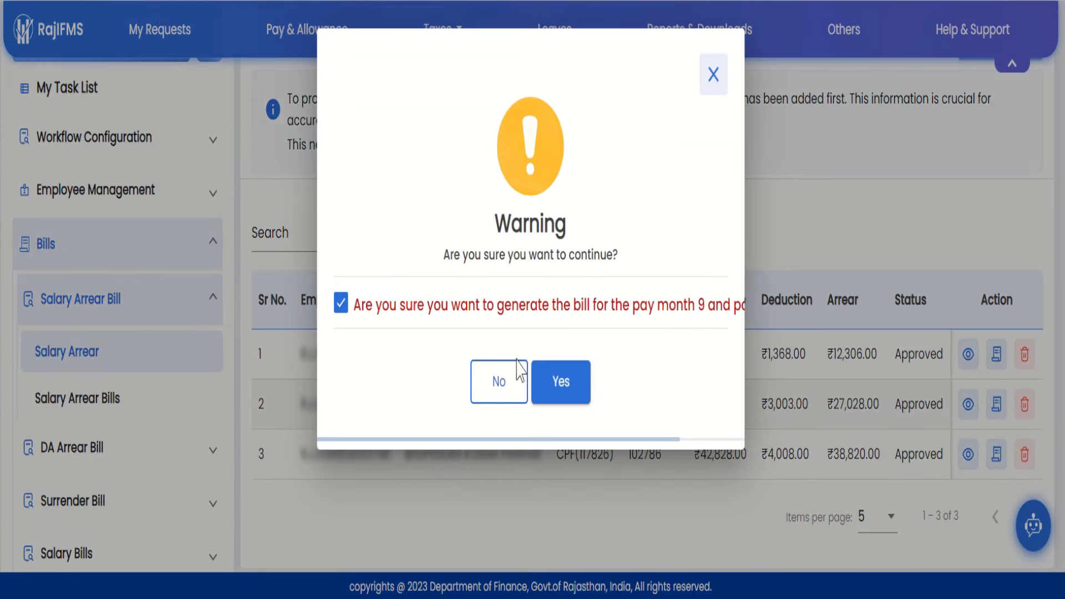
click(555, 392)
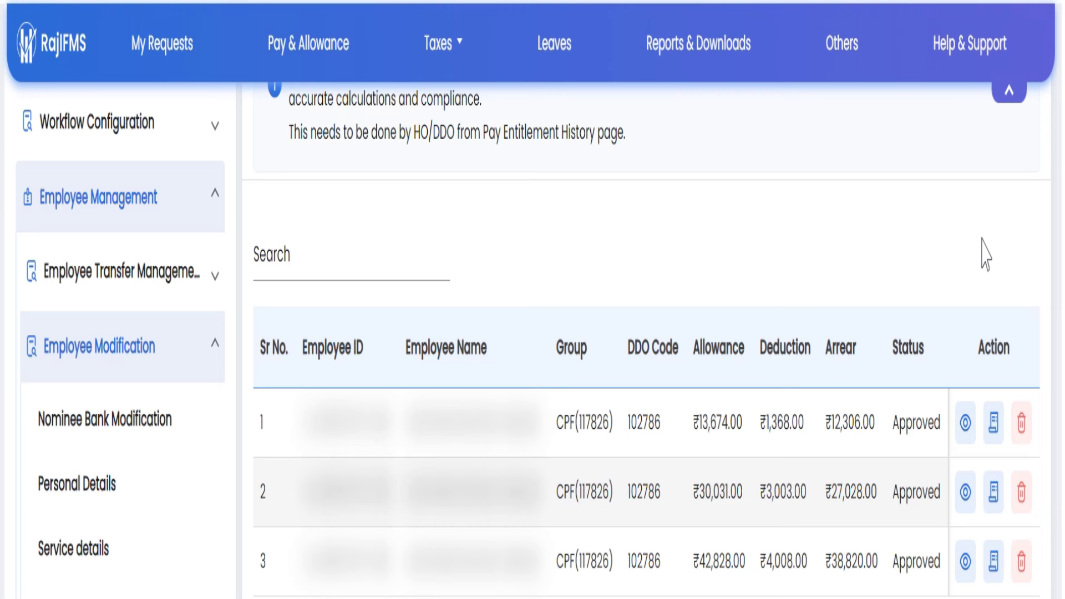
Try to generate the bill for the first approved salary arrear for pay month 9 and pay year 2024.
click(994, 433)
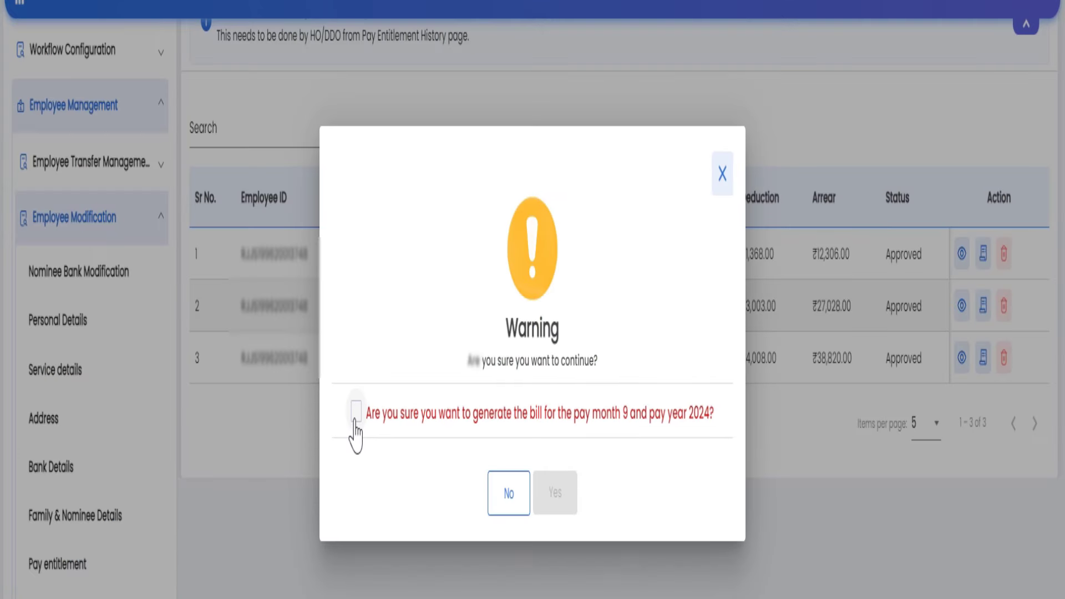
click(356, 418)
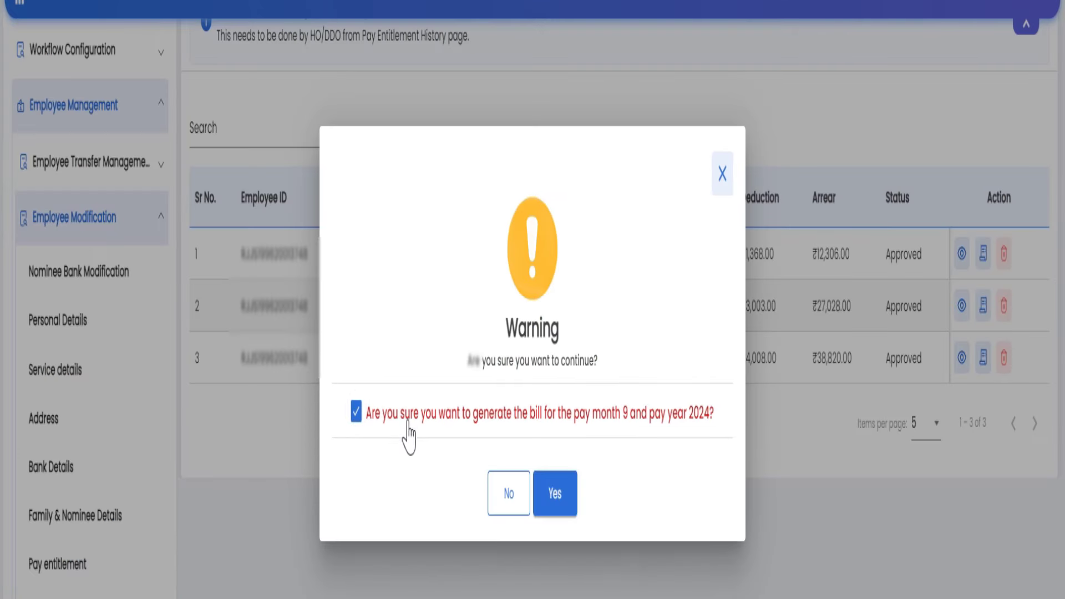
click(550, 513)
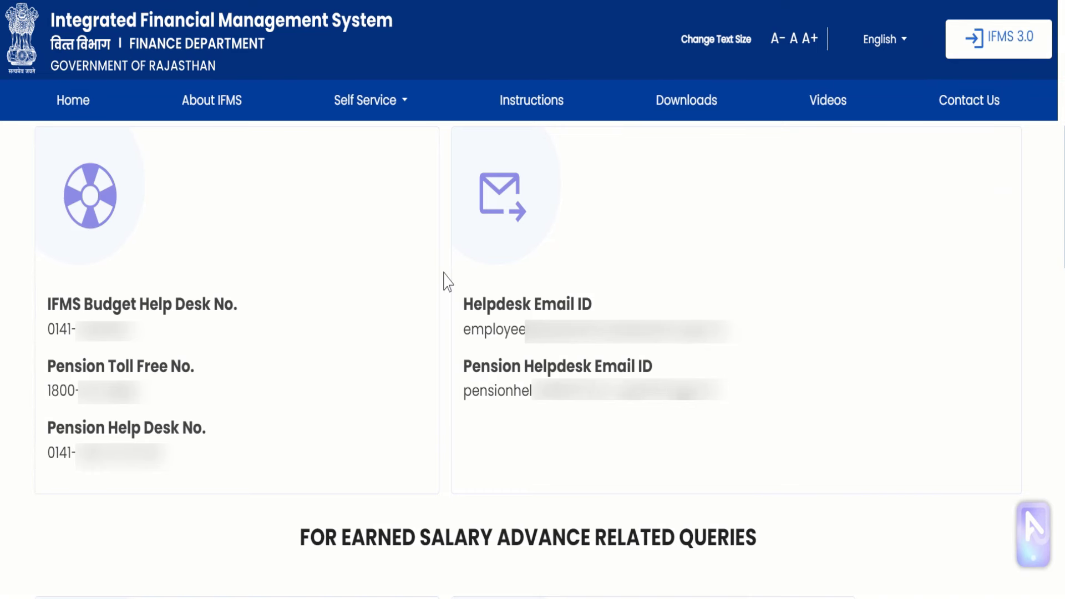
Look up the helpdesk email ID and help desk phone numbers on the Integrated Financial Management System site.
mouse_move(444, 273)
mouse_down()
mouse_move(530, 311)
mouse_move(680, 344)
mouse_move(754, 347)
mouse_move(761, 359)
mouse_move(758, 351)
mouse_up()
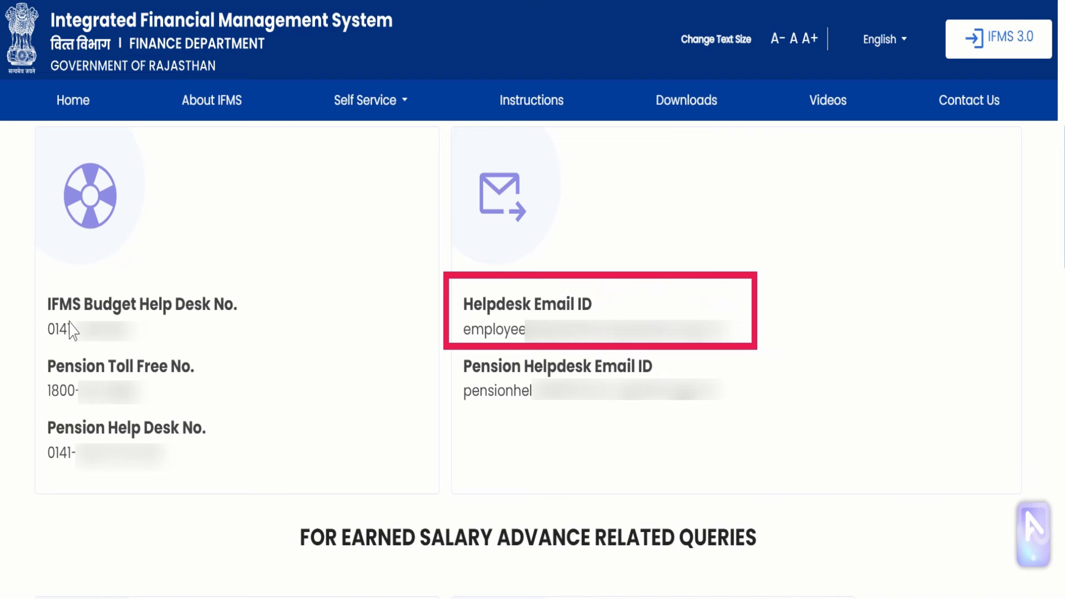
mouse_move(27, 271)
mouse_down()
mouse_move(154, 377)
mouse_move(244, 520)
mouse_move(276, 476)
mouse_up()
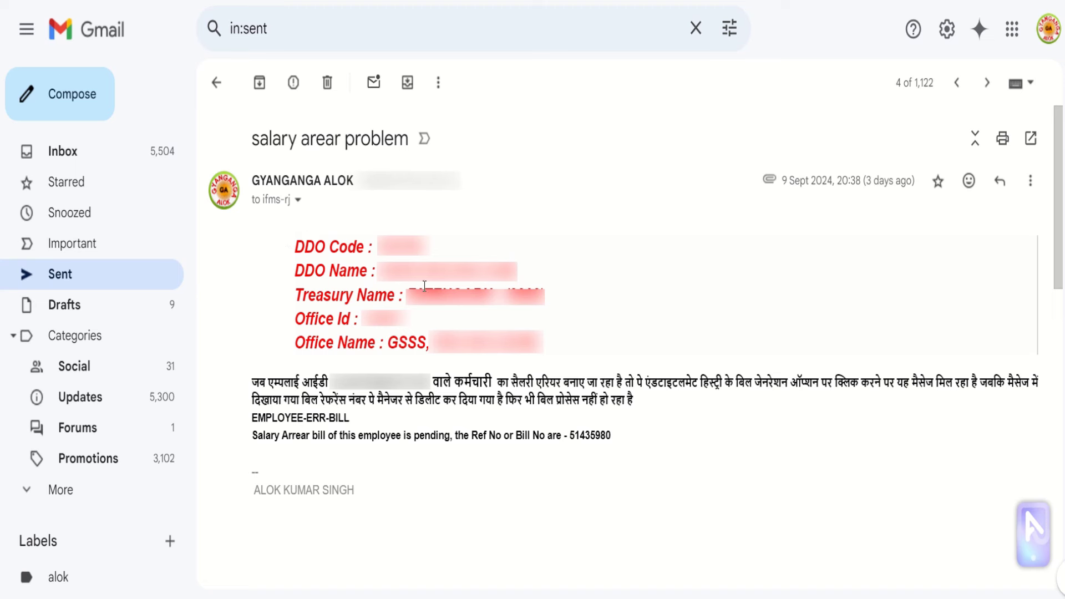
Review the office details, quoted error message and problem.mp4 attachment in the sent "salary arear problem" email in Gmail.
drag(451, 296, 566, 290)
click(626, 289)
drag(252, 437, 618, 442)
scroll(319, 174, down, 6)
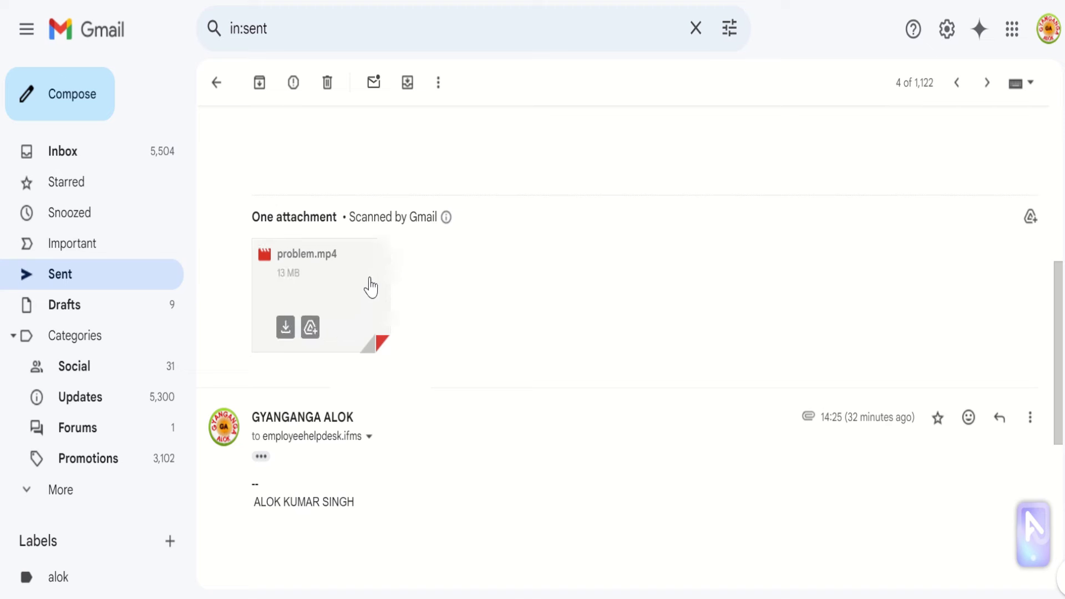
mouse_move(341, 261)
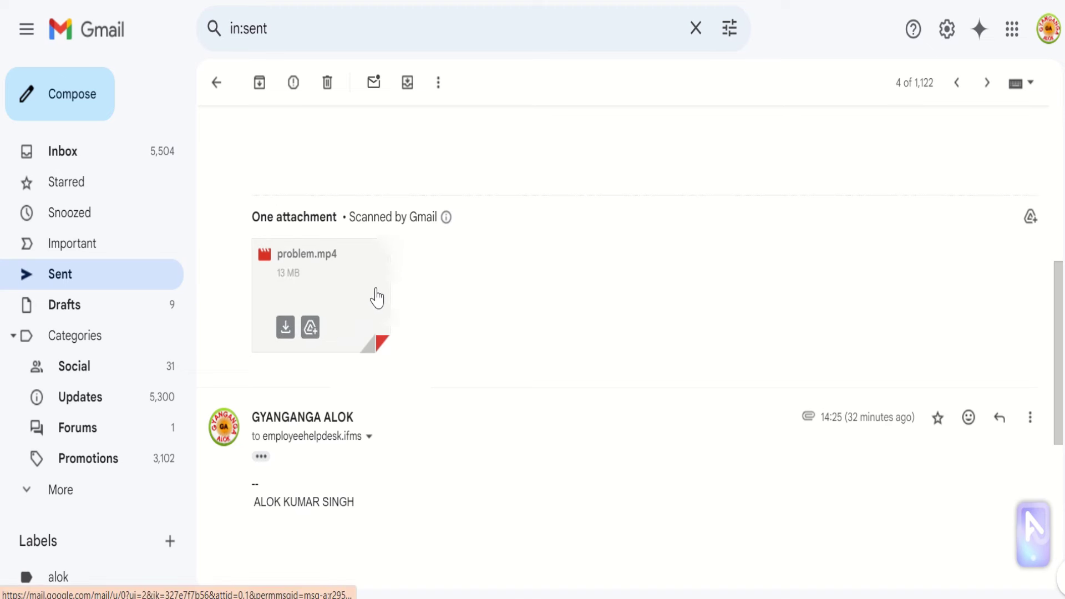